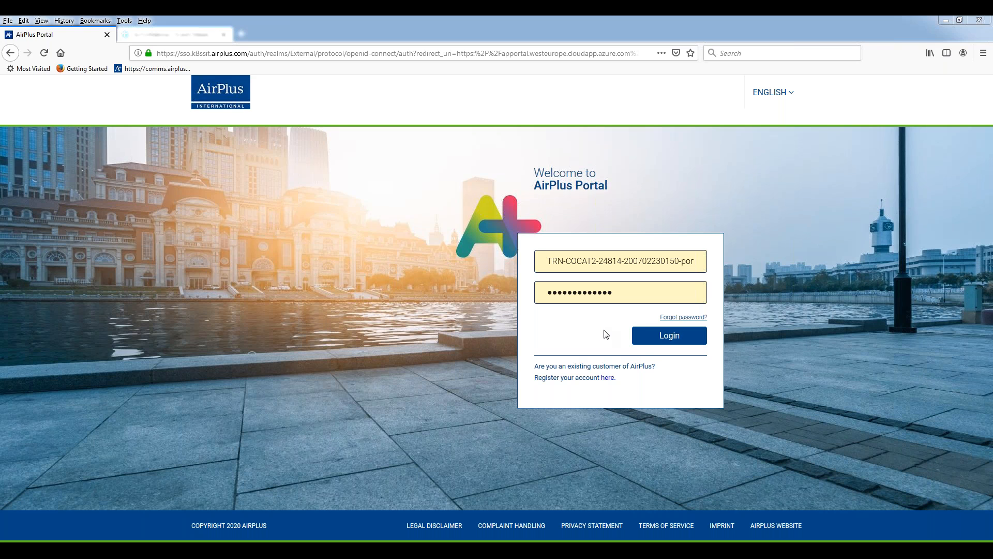
Step: Log in to the portal with the prefilled credentials and review the profile settings options
{"action": "left_click", "coordinate": [648, 340]}
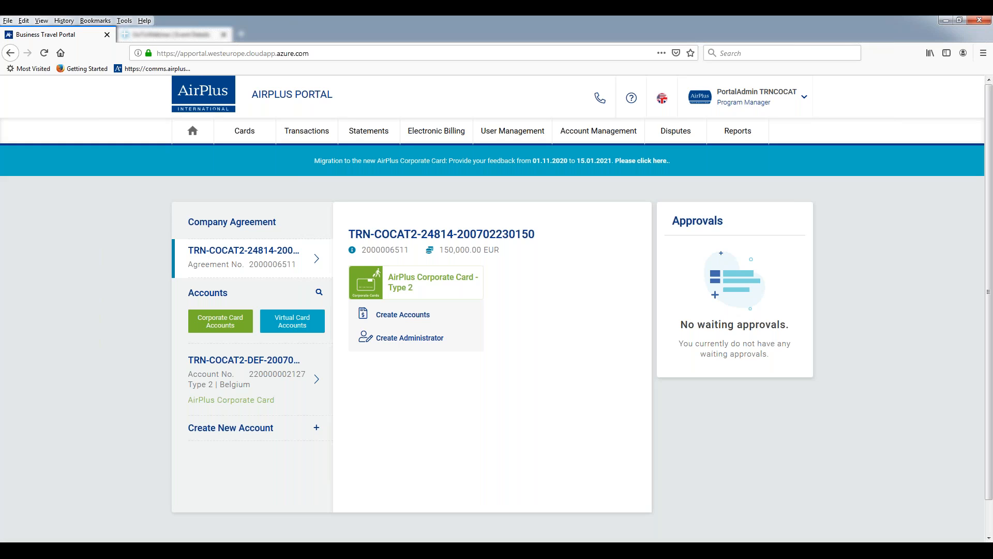
{"action": "left_click", "coordinate": [663, 101]}
{"action": "left_click", "coordinate": [806, 99]}
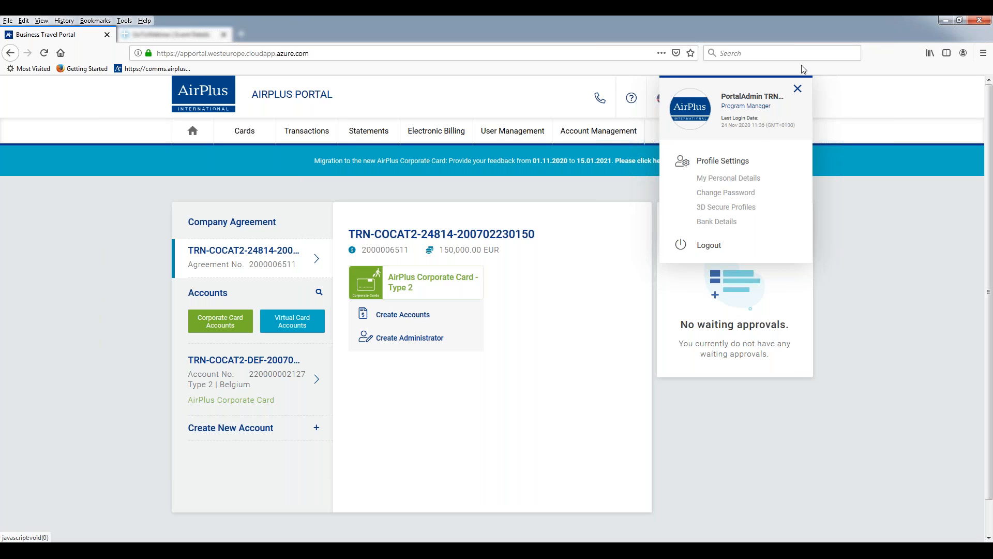
{"action": "left_click", "coordinate": [798, 89]}
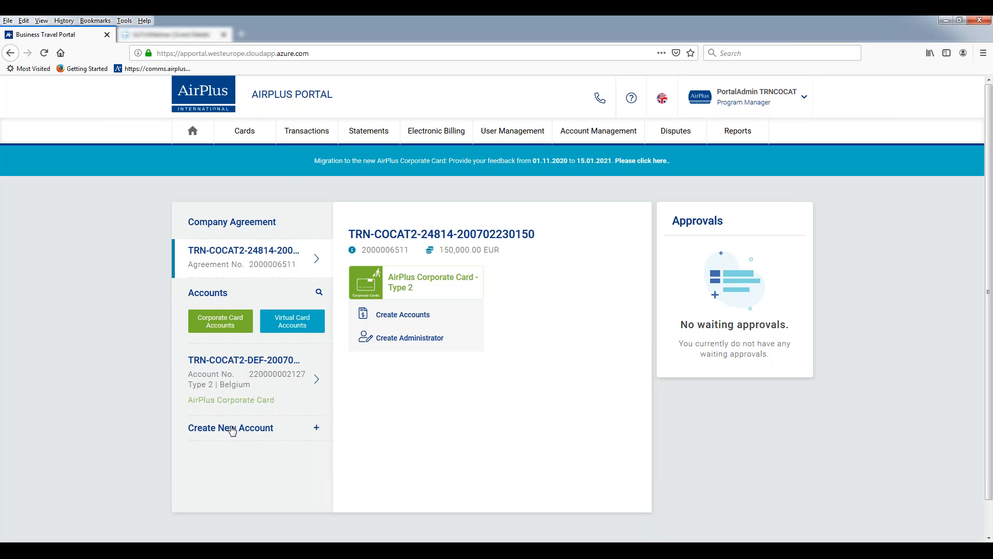
Step: Start a new account with the descriptive name "No cash" and the product AirPlus Corporate Card - Type 2, and proceed to descriptive billing information
{"action": "left_click", "coordinate": [232, 429]}
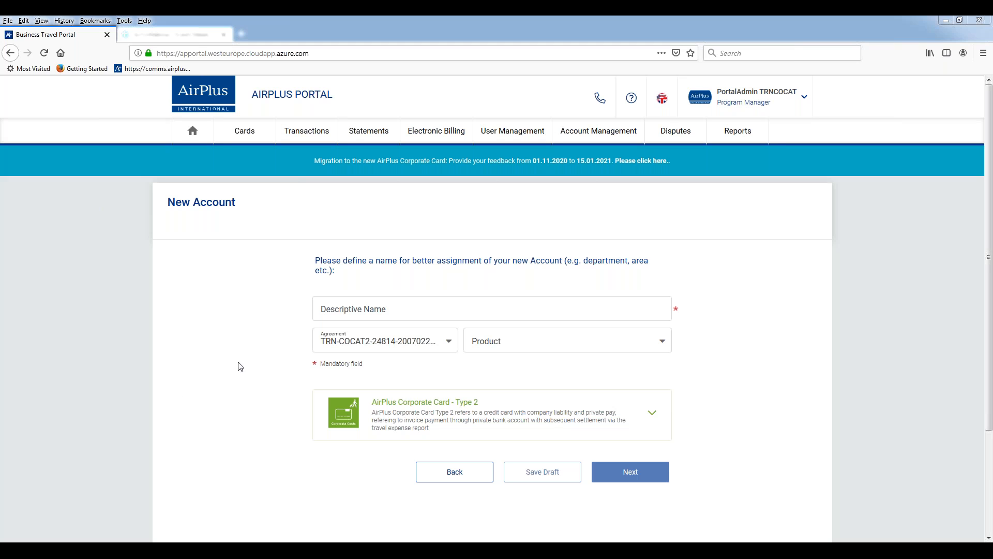
{"action": "left_click", "coordinate": [342, 309]}
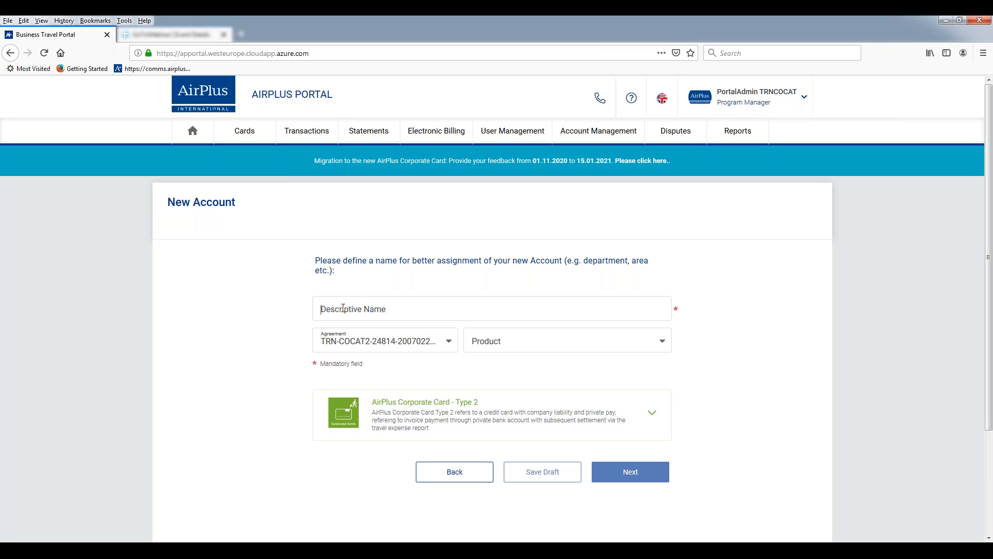
{"action": "type", "text": "No cash"}
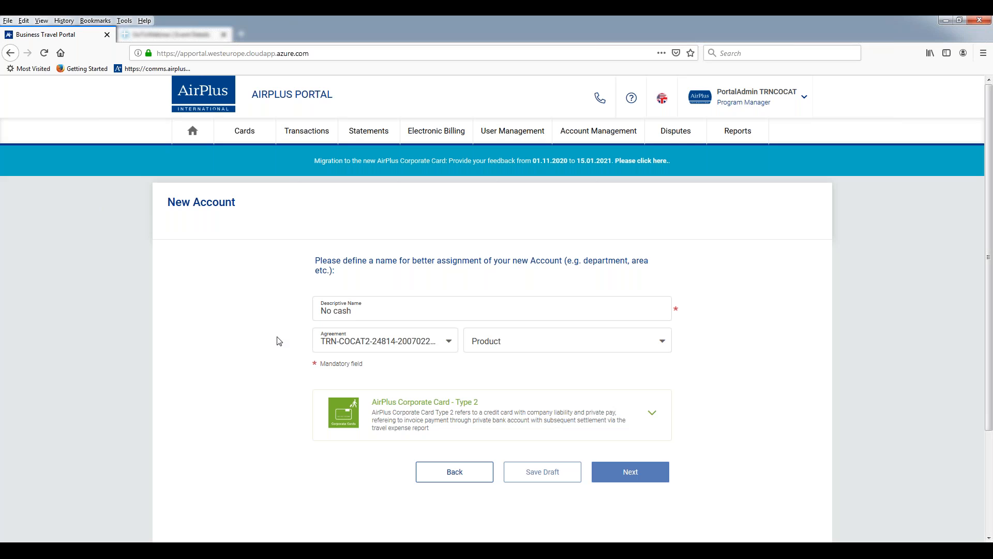
{"action": "scroll", "coordinate": [278, 339], "scroll_direction": "down", "scroll_amount": 1}
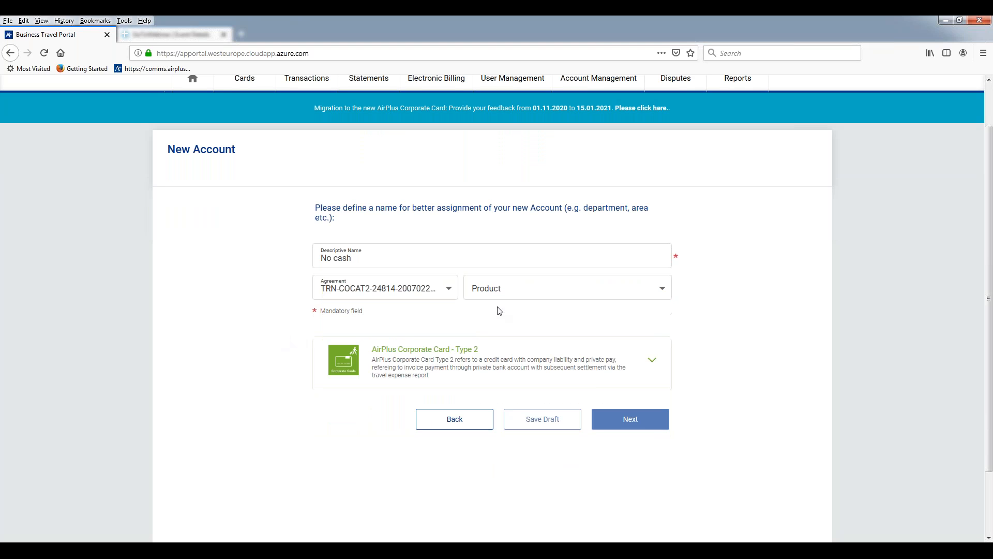
{"action": "left_click", "coordinate": [501, 297]}
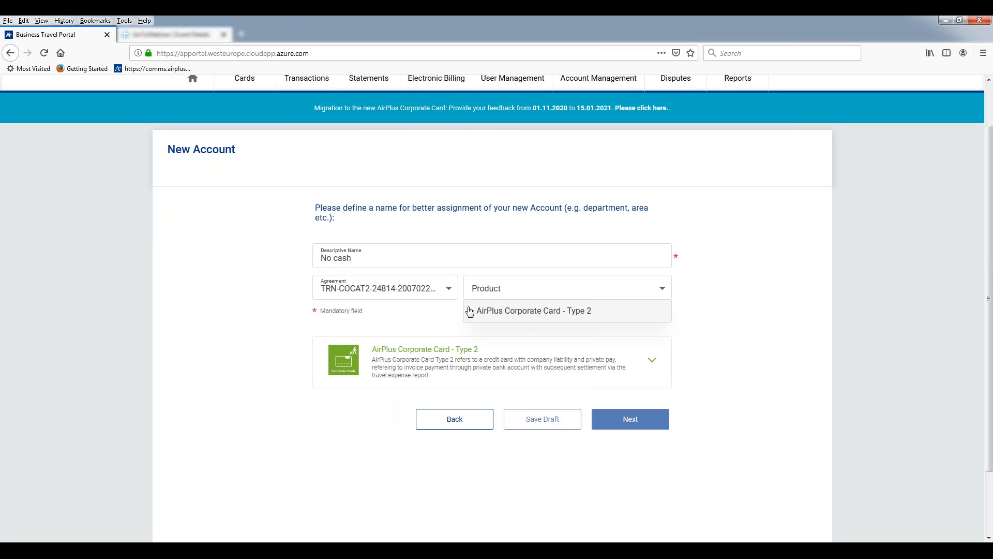
{"action": "left_click", "coordinate": [546, 312]}
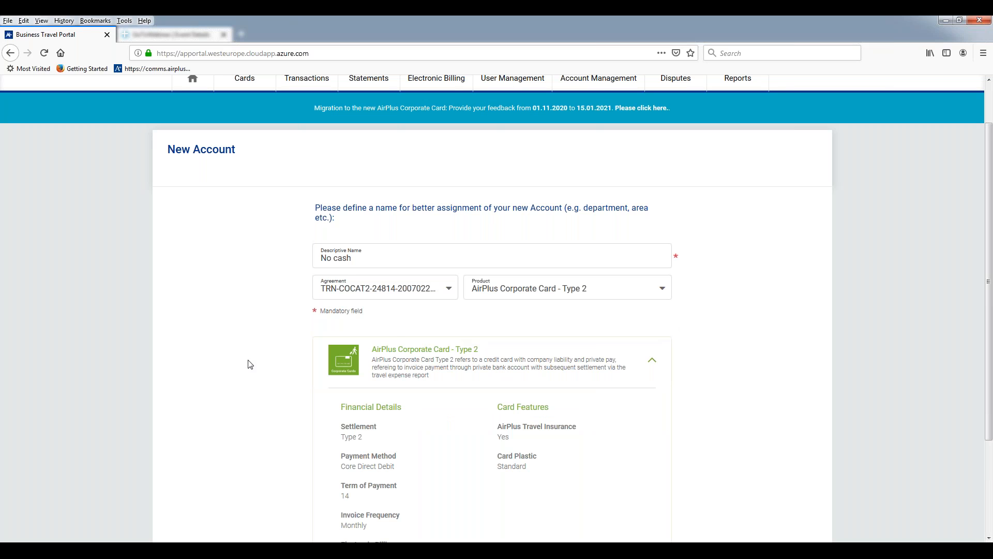
{"action": "scroll", "coordinate": [252, 366], "scroll_direction": "down", "scroll_amount": 3}
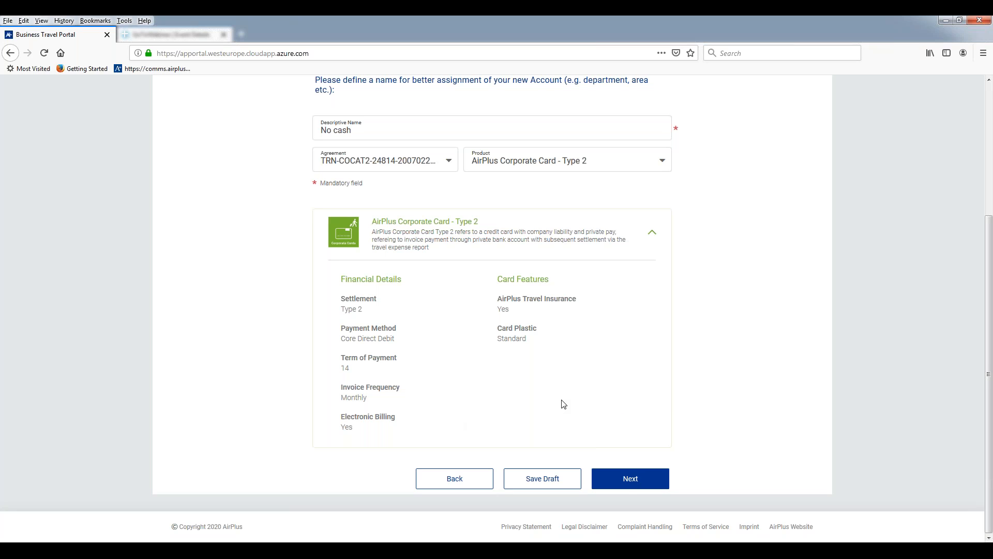
{"action": "left_click", "coordinate": [626, 481]}
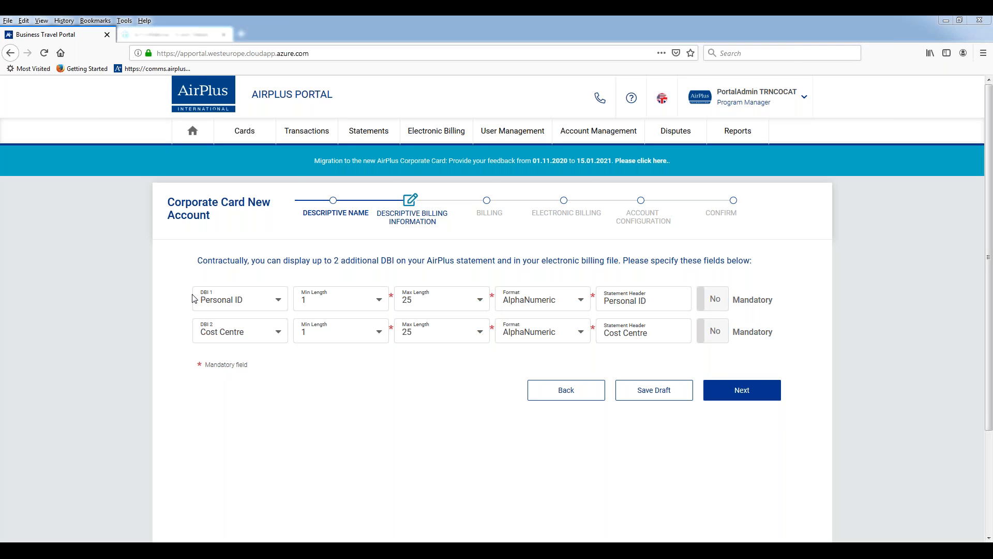
Step: Keep Personal ID as the DBI 1 field and set its maximum length to 30
{"action": "left_click", "coordinate": [230, 304]}
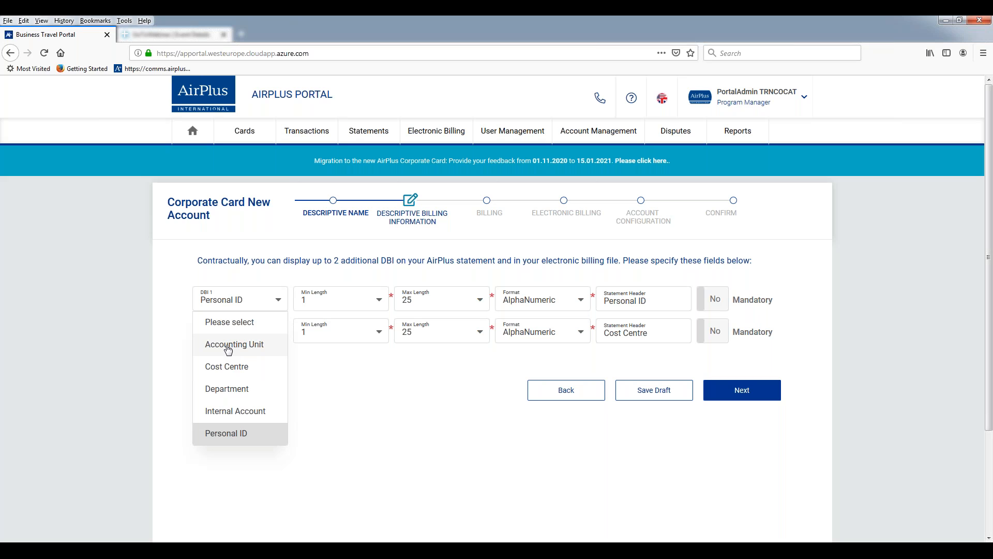
{"action": "left_click", "coordinate": [226, 434]}
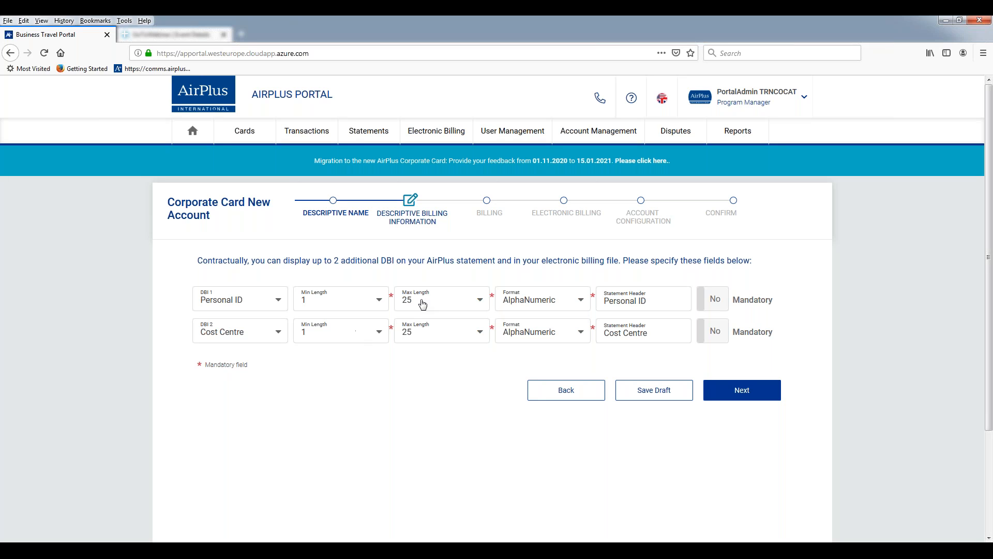
{"action": "left_click", "coordinate": [481, 304]}
{"action": "scroll", "coordinate": [459, 395], "scroll_direction": "down", "scroll_amount": 1}
{"action": "left_click", "coordinate": [417, 454]}
{"action": "key", "text": "ctrl+shift+Left"}
{"action": "key", "text": "ctrl+shift+Left"}
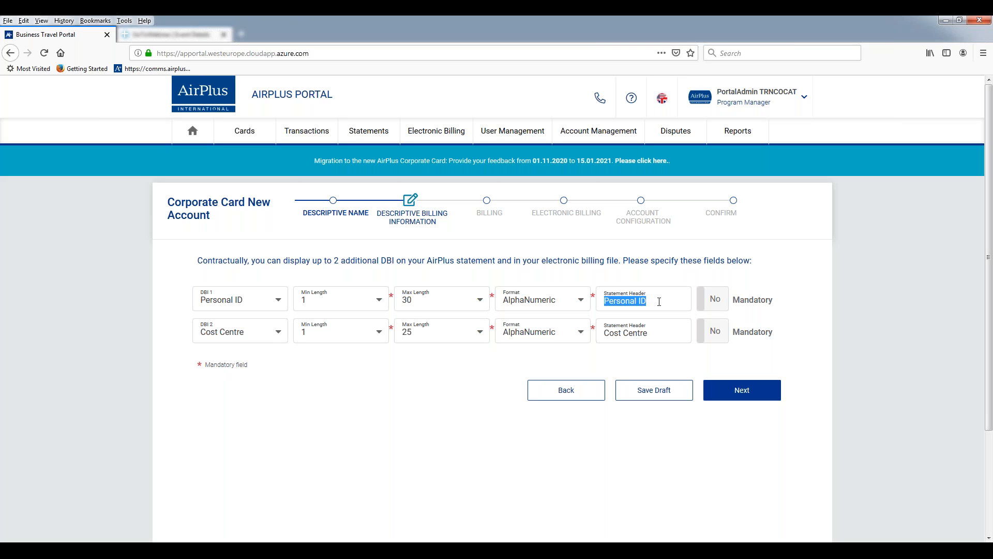
Step: Reset DBI 2 to "Please select" and make DBI 1 mandatory, continuing to the billing stage
{"action": "left_click", "coordinate": [279, 336]}
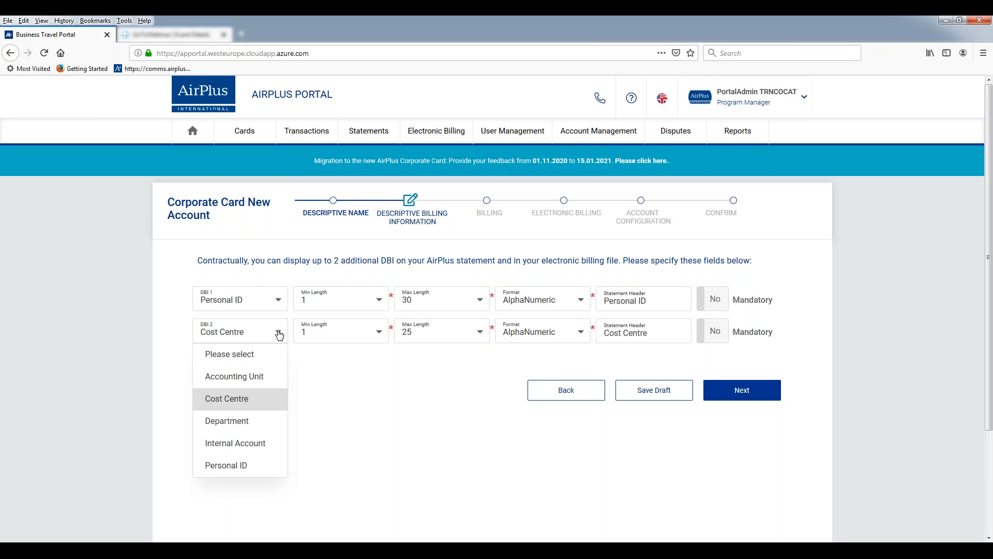
{"action": "left_click", "coordinate": [227, 362]}
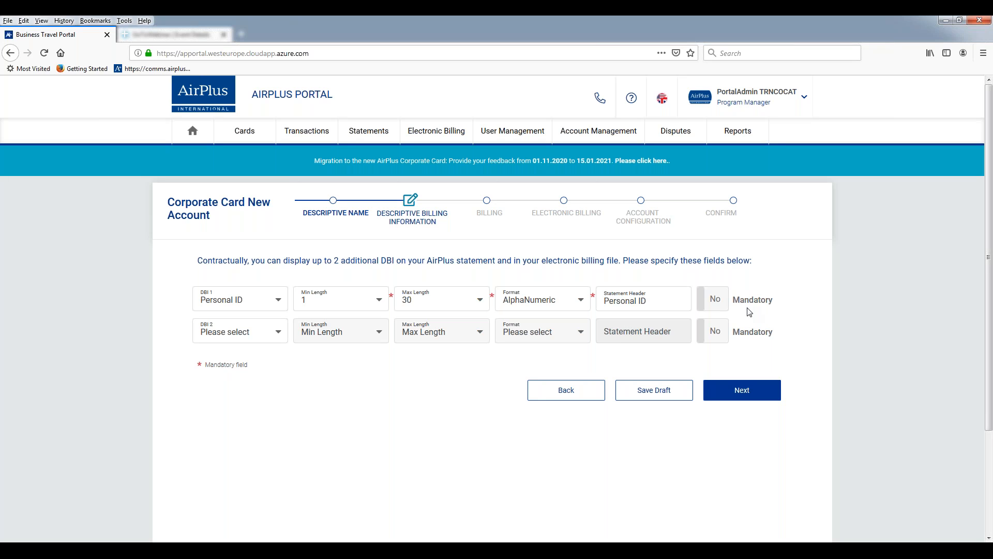
{"action": "left_click", "coordinate": [715, 305]}
{"action": "left_click", "coordinate": [741, 398]}
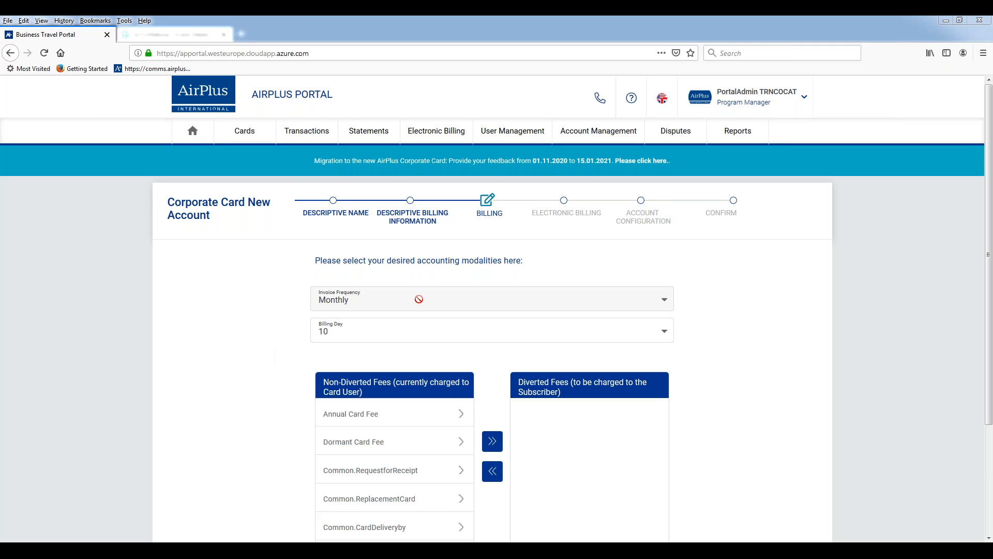
Step: Set the billing day to 1 and divert the Annual Card Fee to the subscriber, continuing to electronic billing
{"action": "left_click", "coordinate": [356, 334]}
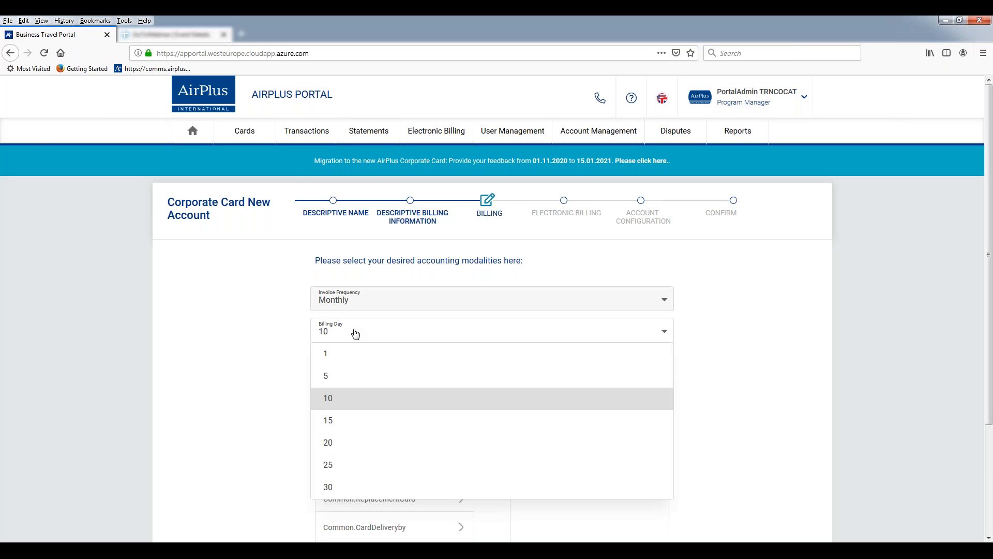
{"action": "left_click", "coordinate": [336, 360]}
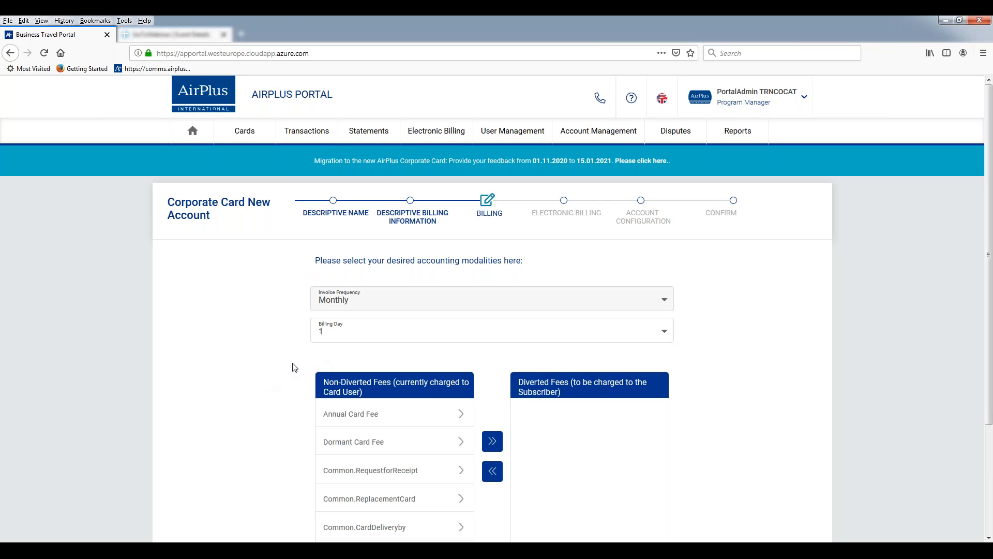
{"action": "scroll", "coordinate": [295, 368], "scroll_direction": "down", "scroll_amount": 3}
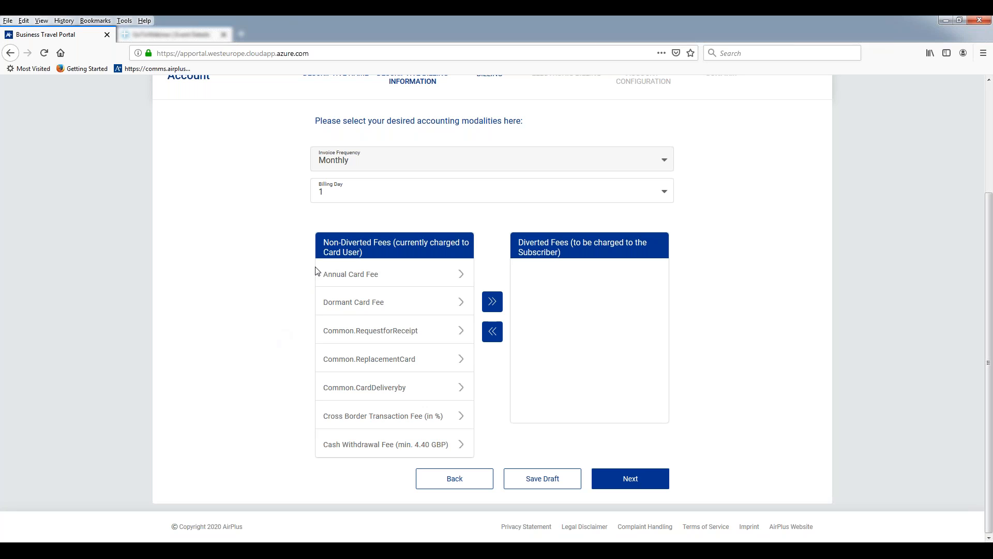
{"action": "left_click", "coordinate": [355, 281]}
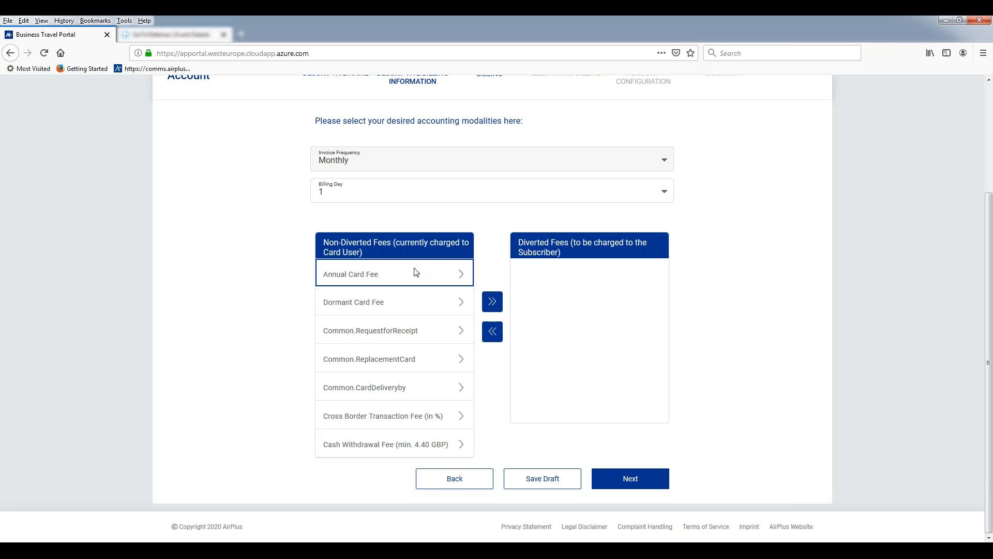
{"action": "left_click", "coordinate": [367, 278]}
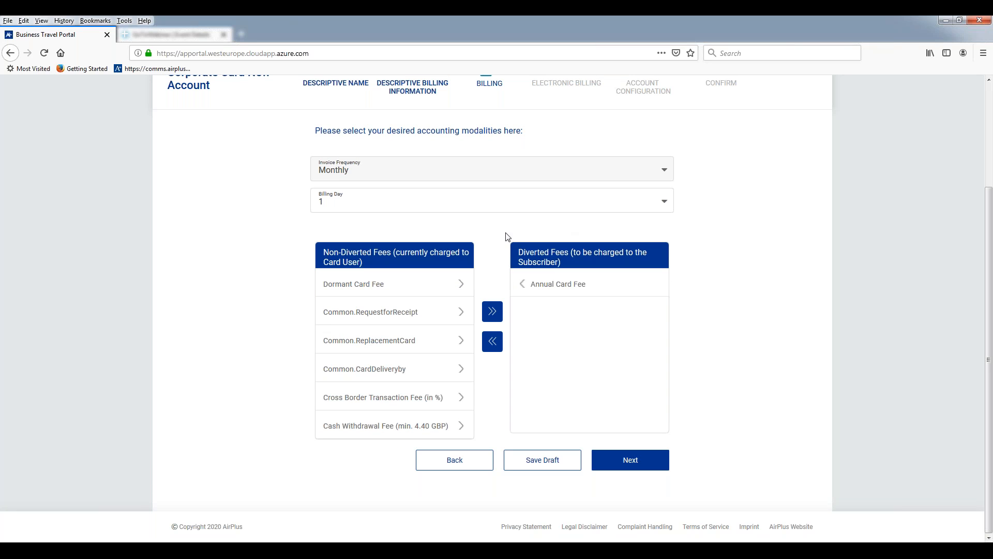
{"action": "left_click", "coordinate": [632, 463]}
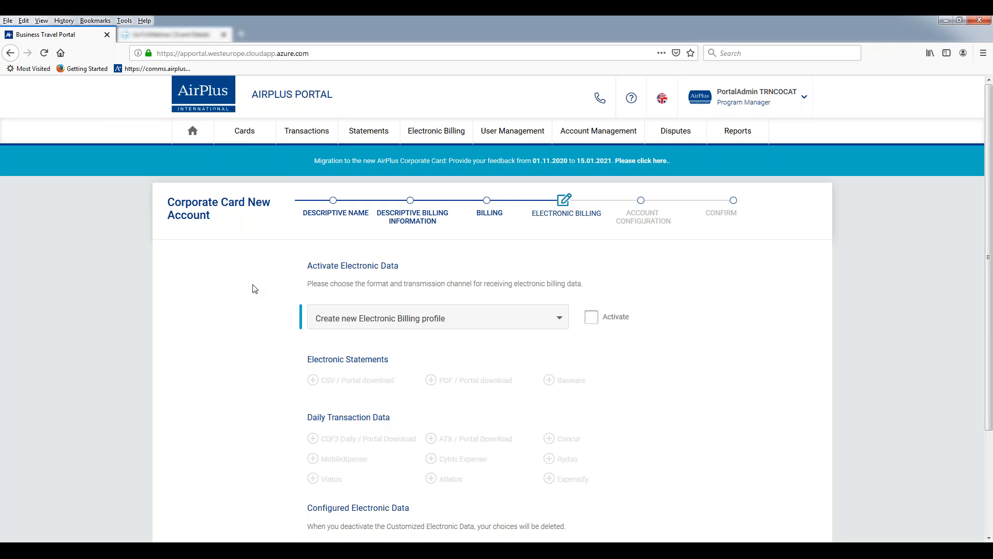
Step: Activate electronic data with a new Electronic Billing profile
{"action": "scroll", "coordinate": [255, 288], "scroll_direction": "down", "scroll_amount": 3}
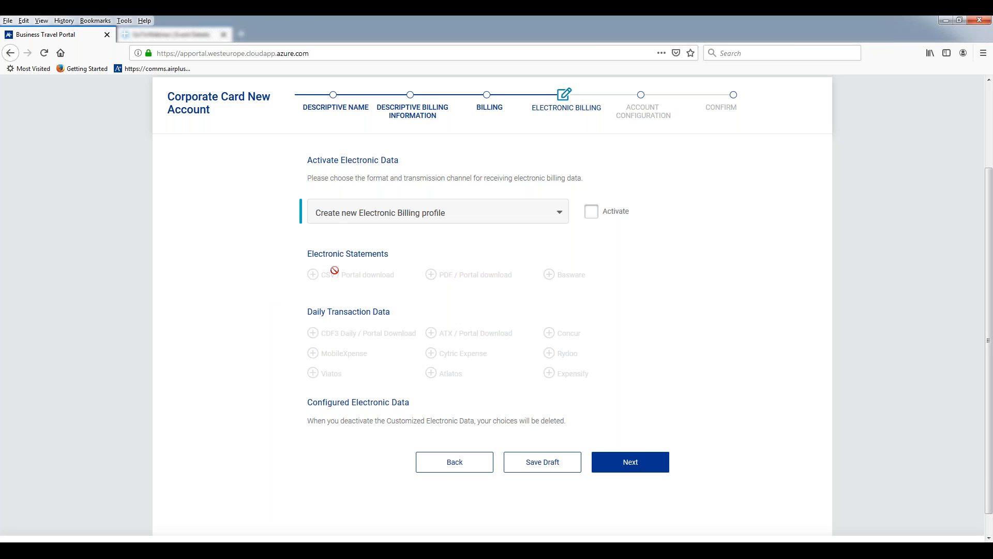
{"action": "left_click", "coordinate": [592, 216]}
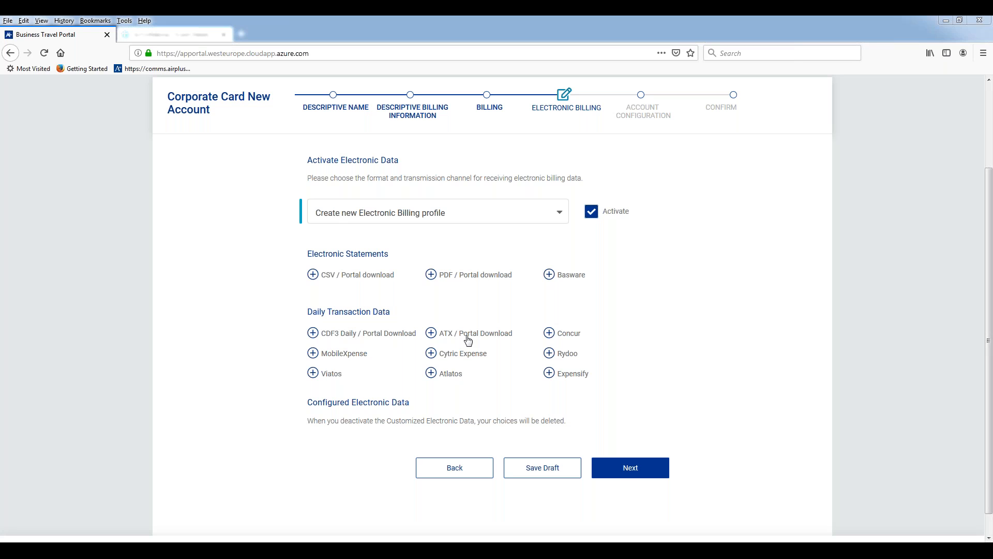
{"action": "left_click", "coordinate": [569, 334]}
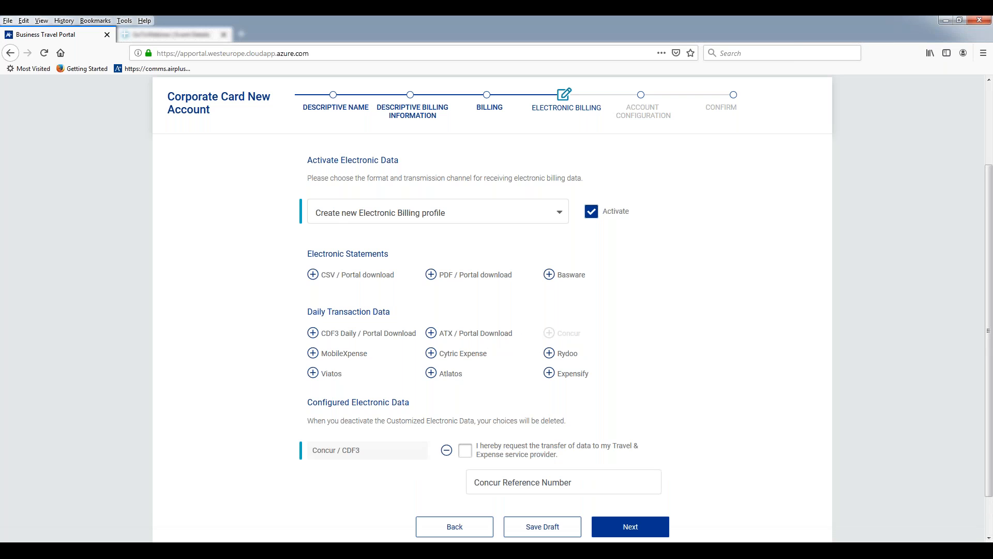
{"action": "scroll", "coordinate": [596, 425], "scroll_direction": "down", "scroll_amount": 2}
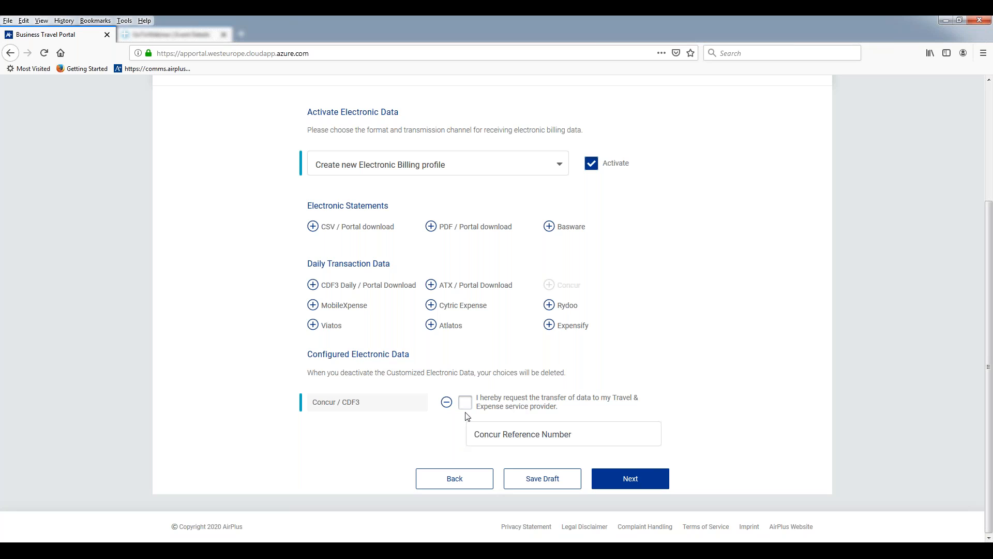
{"action": "left_click", "coordinate": [446, 402]}
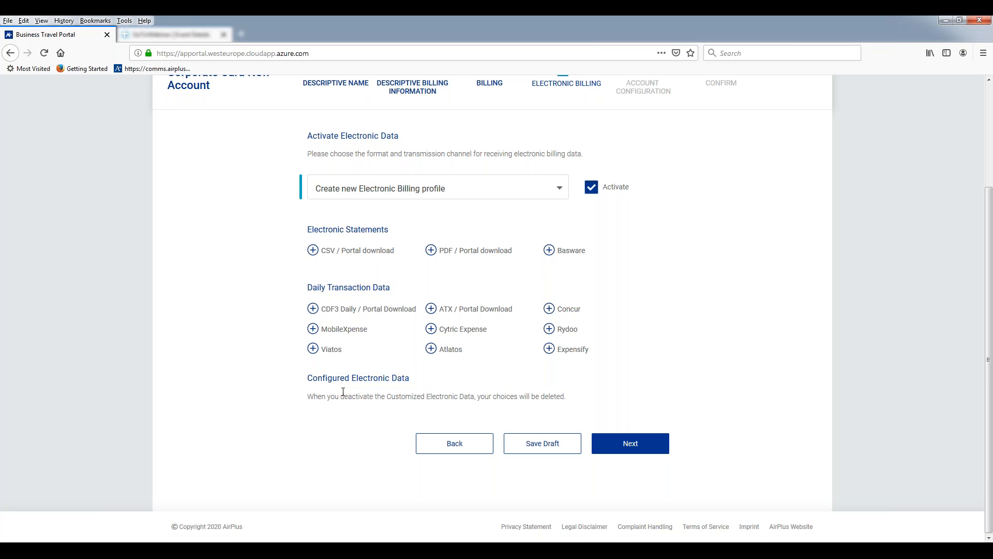
Step: Add CDF3 Daily / Portal Download as the daily transaction data and proceed to account configuration
{"action": "left_click", "coordinate": [351, 311]}
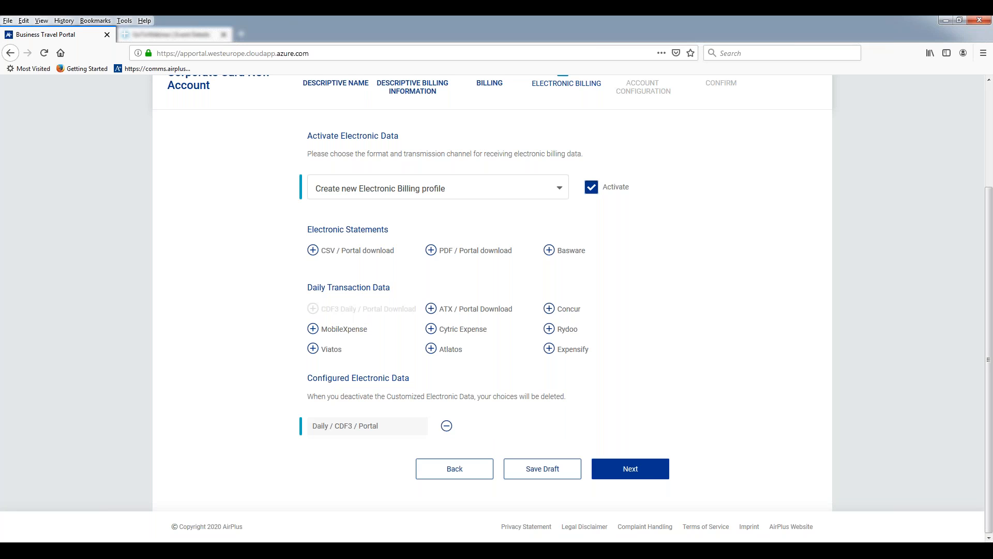
{"action": "left_click", "coordinate": [629, 468]}
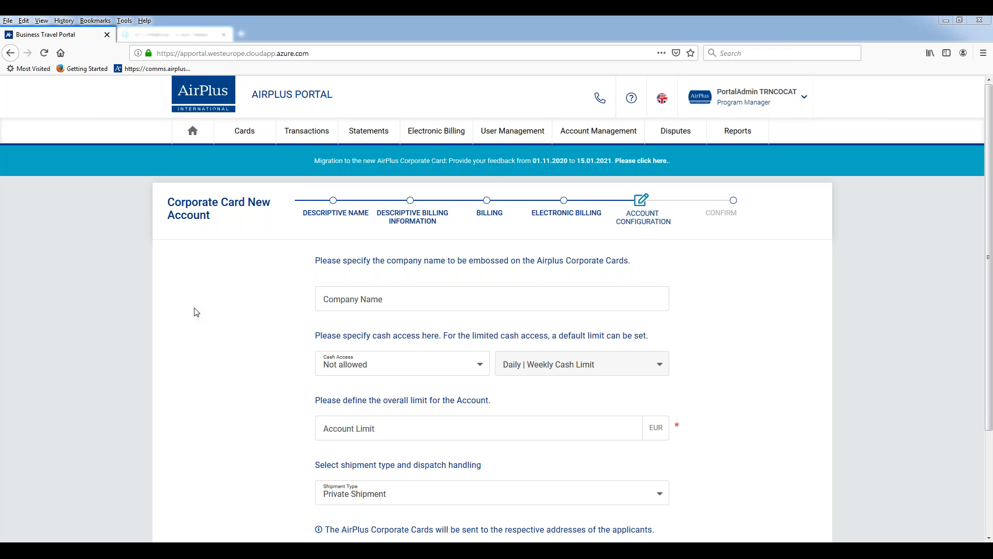
Step: Enter XYZ HOLDINGS as the company name embossed on the cards and set cash access to Limited
{"action": "left_click", "coordinate": [342, 299]}
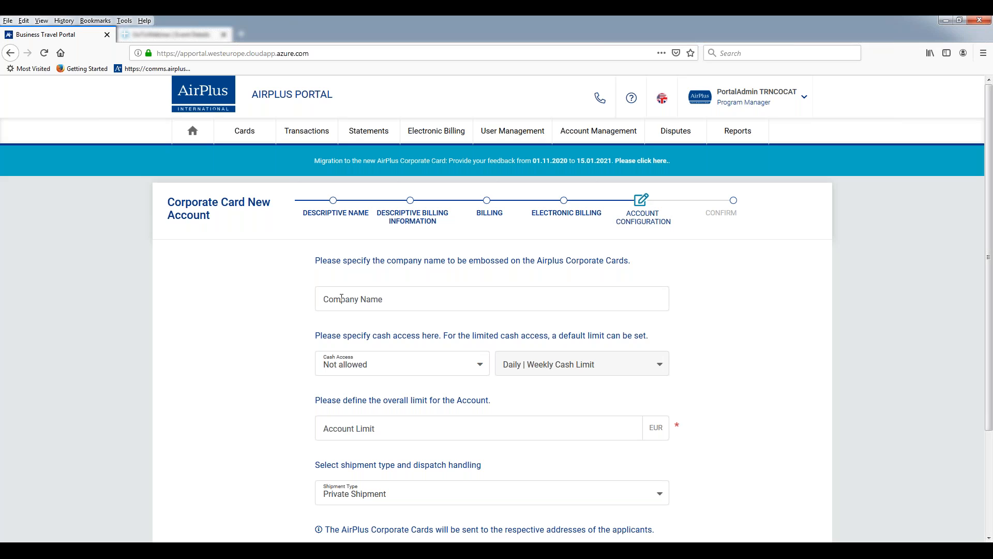
{"action": "type", "text": "XYZ HOLDINGS"}
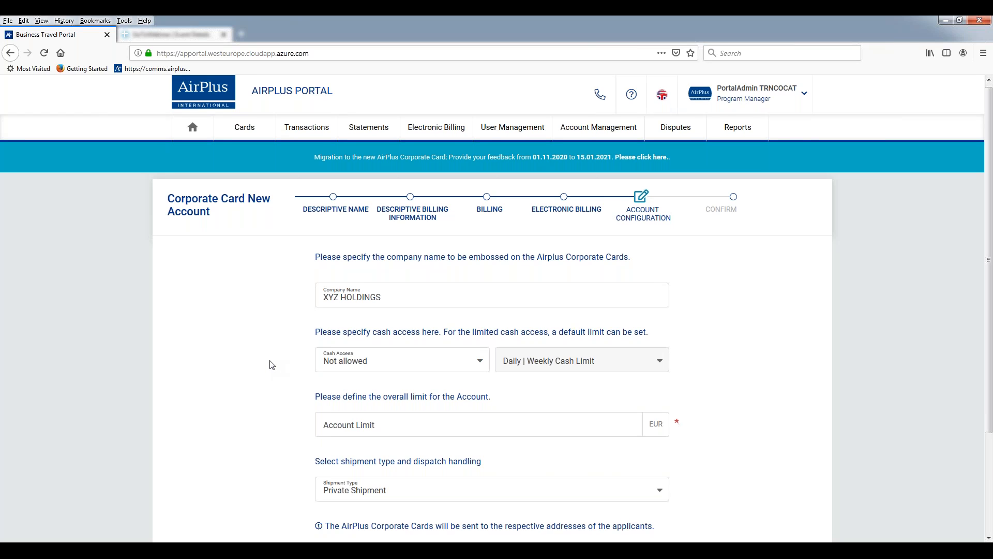
{"action": "scroll", "coordinate": [269, 364], "scroll_direction": "down", "scroll_amount": 2}
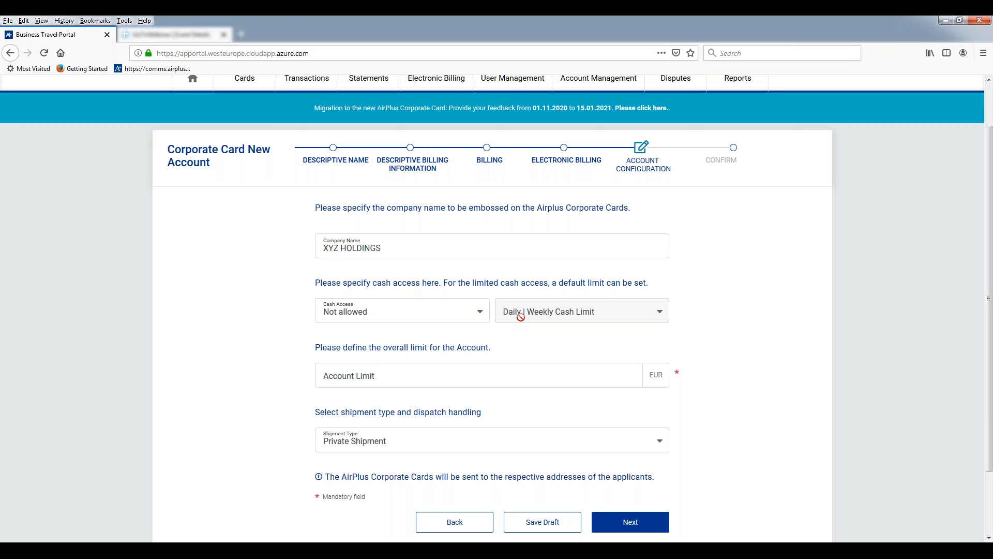
{"action": "left_click", "coordinate": [481, 316]}
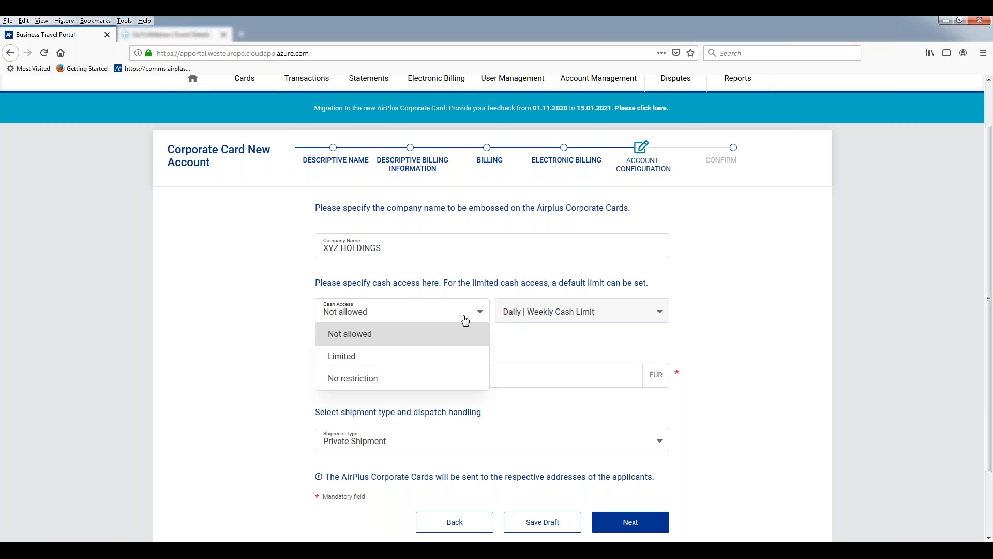
{"action": "left_click", "coordinate": [343, 357]}
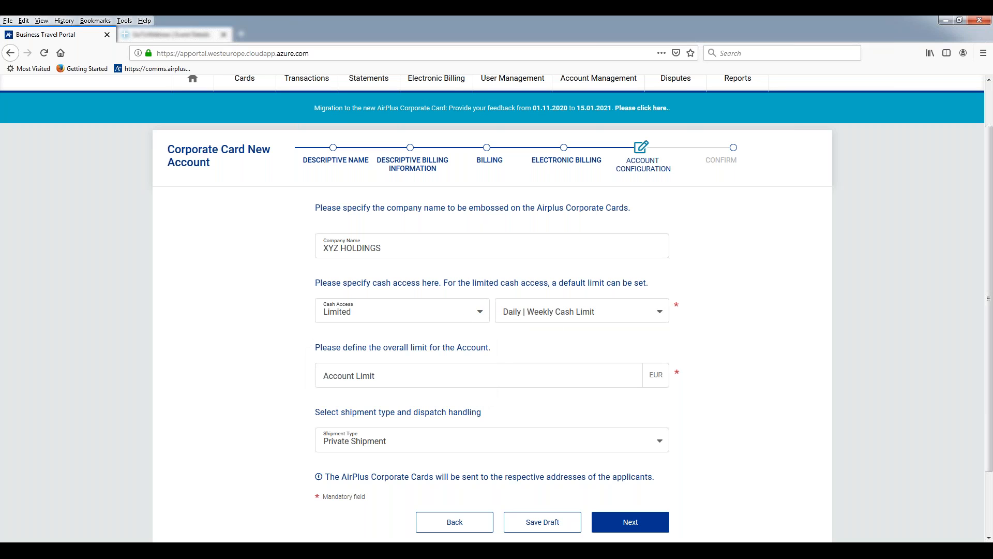
Step: Check the available daily and weekly cash limits, then set cash access for the account to Not allowed
{"action": "left_click", "coordinate": [553, 320]}
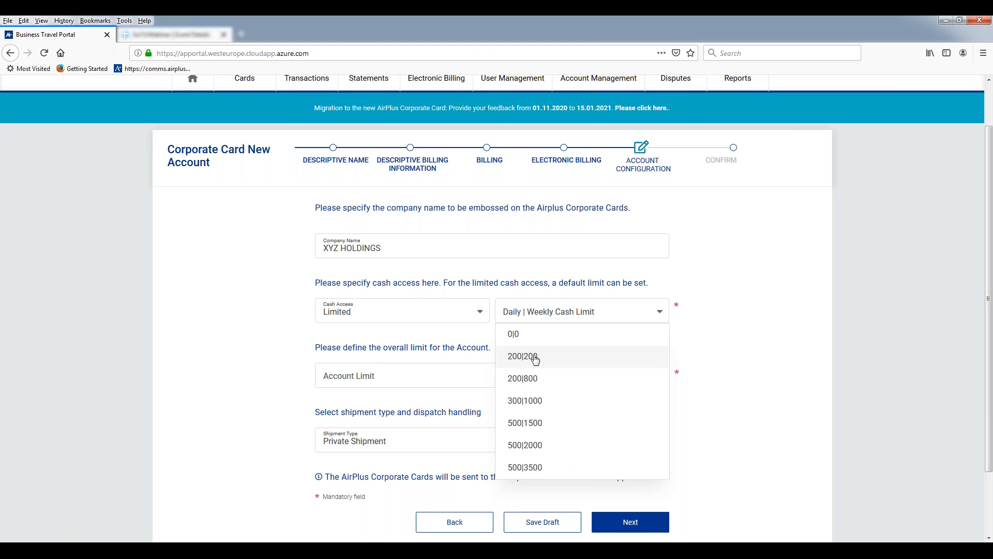
{"action": "left_click", "coordinate": [455, 336]}
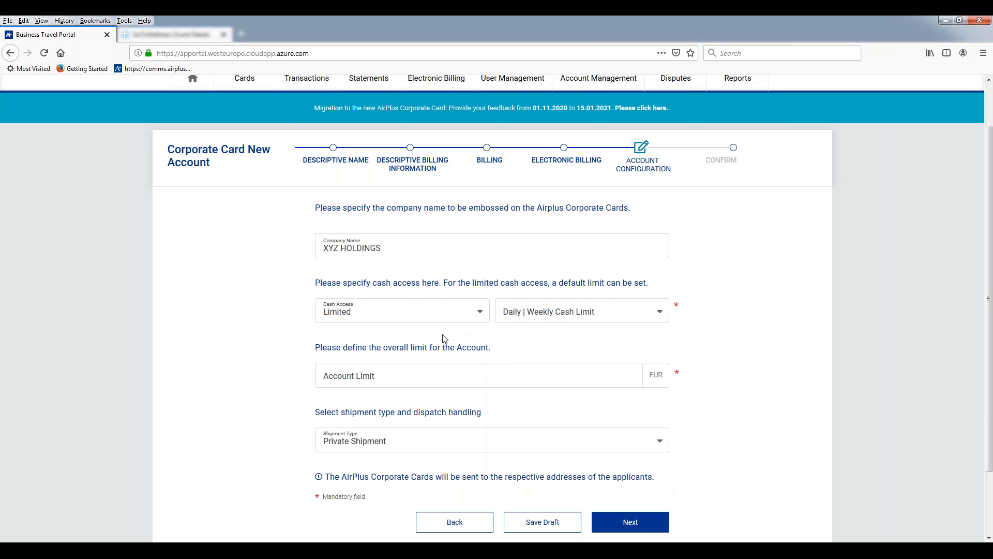
{"action": "left_click", "coordinate": [479, 316]}
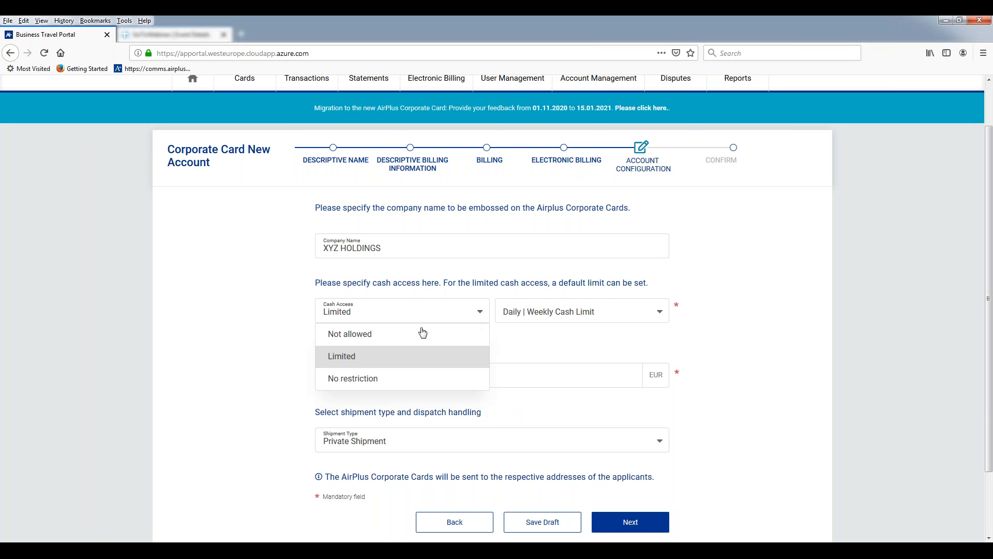
{"action": "left_click", "coordinate": [365, 341]}
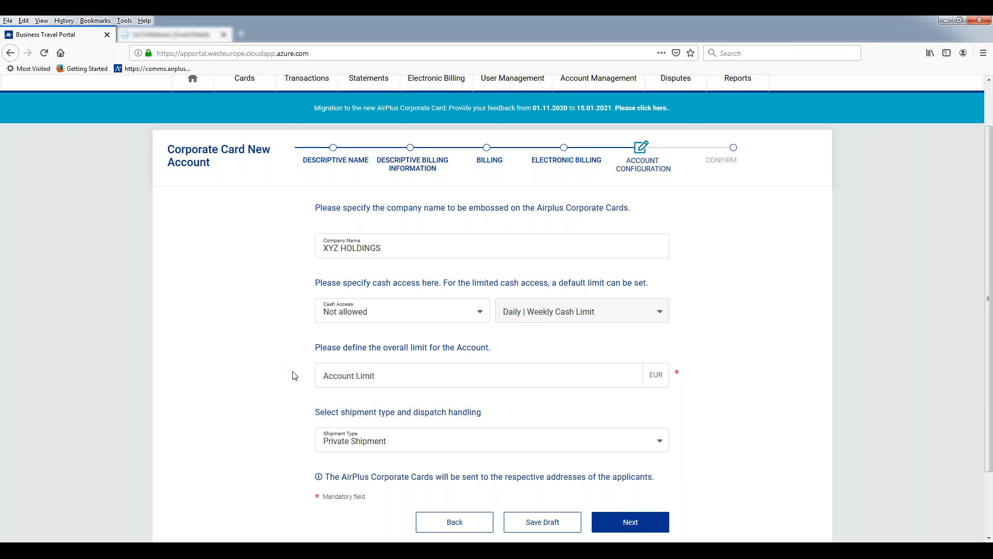
Step: Set the overall account limit to 200,000 EUR, keep Private Shipment as the shipment type, and proceed to the confirmation summary
{"action": "scroll", "coordinate": [294, 375], "scroll_direction": "down", "scroll_amount": 3}
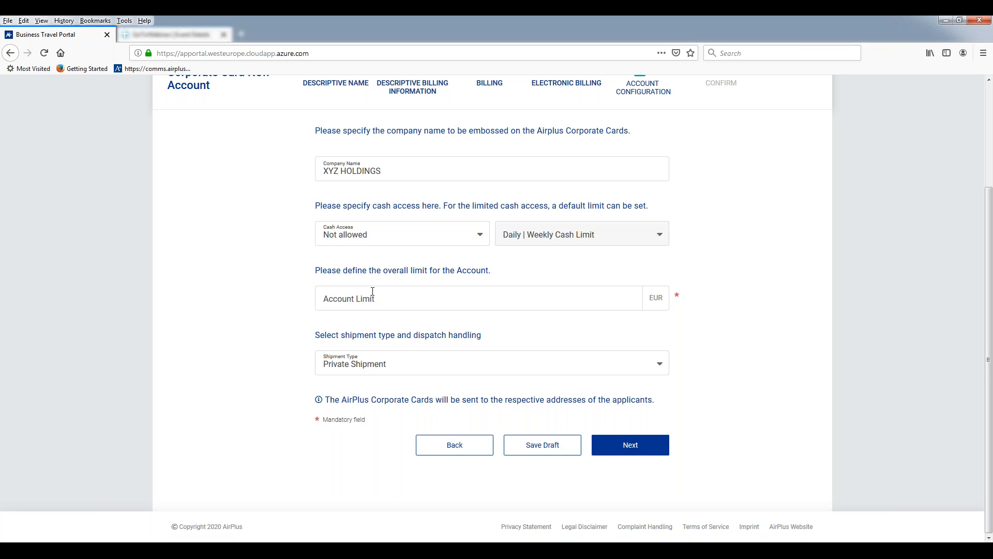
{"action": "left_click", "coordinate": [365, 297]}
{"action": "type", "text": "200,000"}
{"action": "left_click", "coordinate": [282, 379]}
{"action": "left_click", "coordinate": [357, 368]}
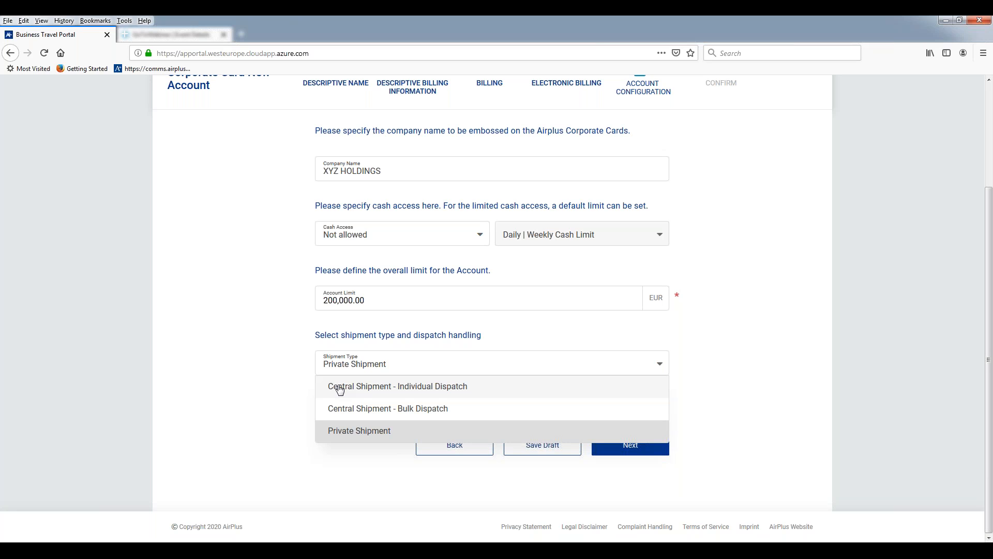
{"action": "left_click", "coordinate": [334, 434]}
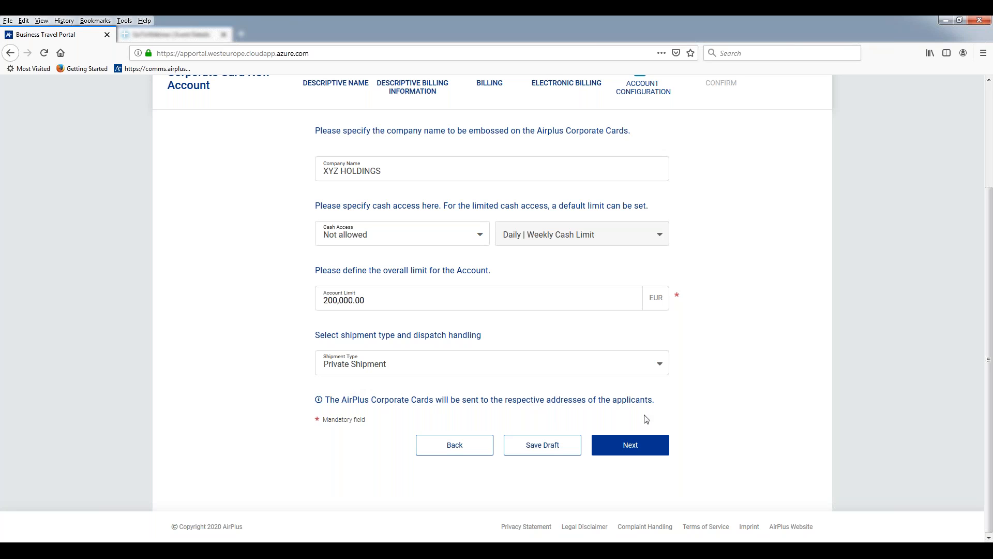
{"action": "left_click", "coordinate": [628, 451]}
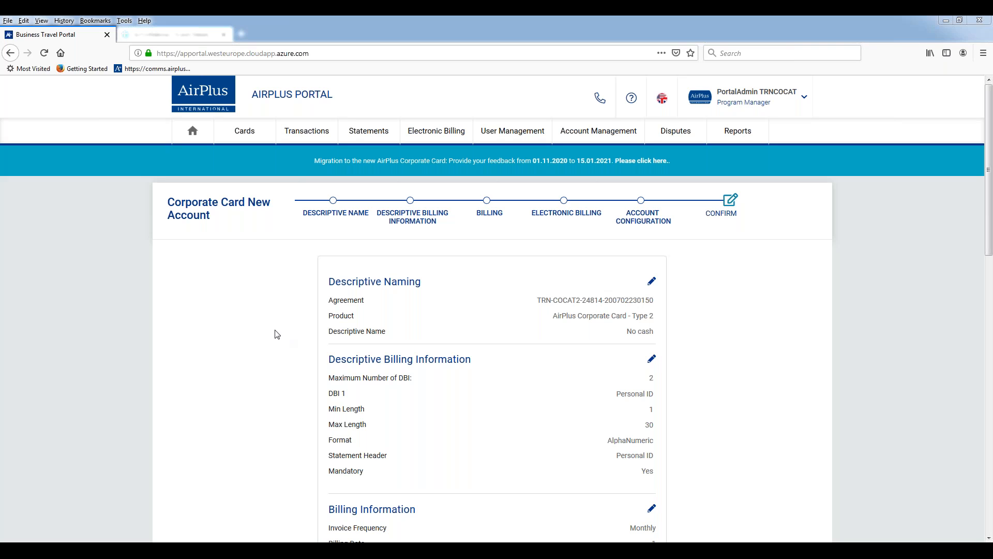
Step: Reopen the account configuration from the summary, change the embossed company name to XYZ HOLDING, and return to the confirmation
{"action": "scroll", "coordinate": [282, 334], "scroll_direction": "down", "scroll_amount": 2}
{"action": "scroll", "coordinate": [282, 335], "scroll_direction": "down", "scroll_amount": 2}
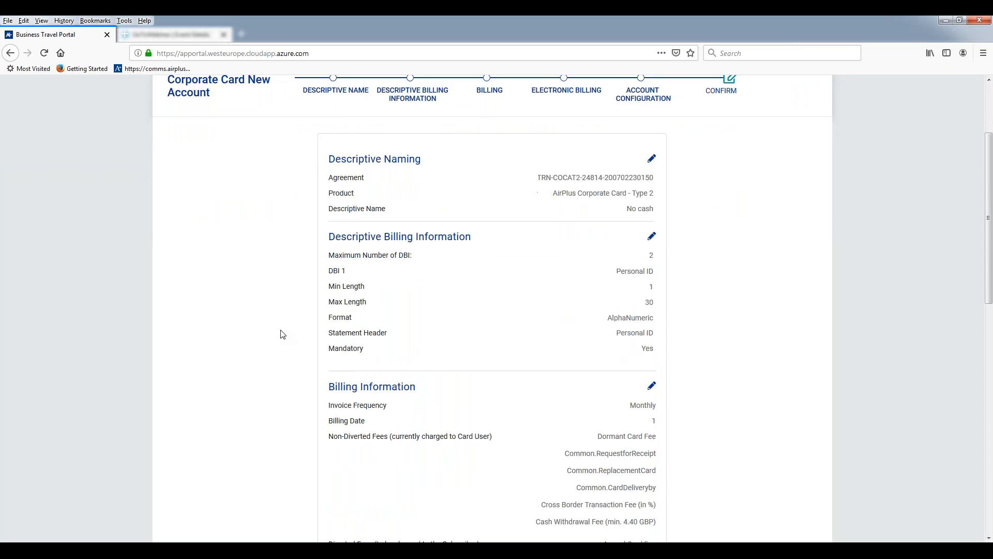
{"action": "scroll", "coordinate": [282, 334], "scroll_direction": "down", "scroll_amount": 1}
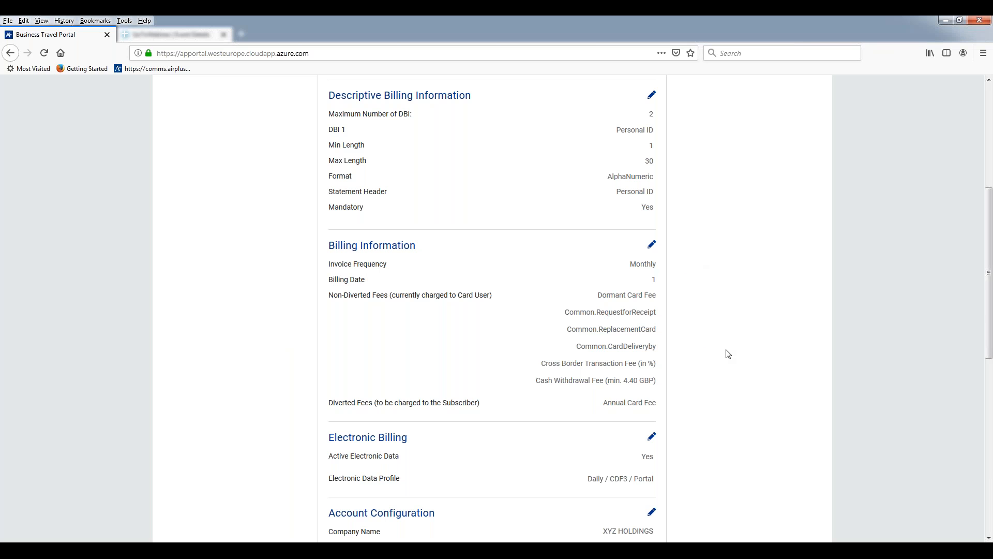
{"action": "scroll", "coordinate": [727, 351], "scroll_direction": "down", "scroll_amount": 2}
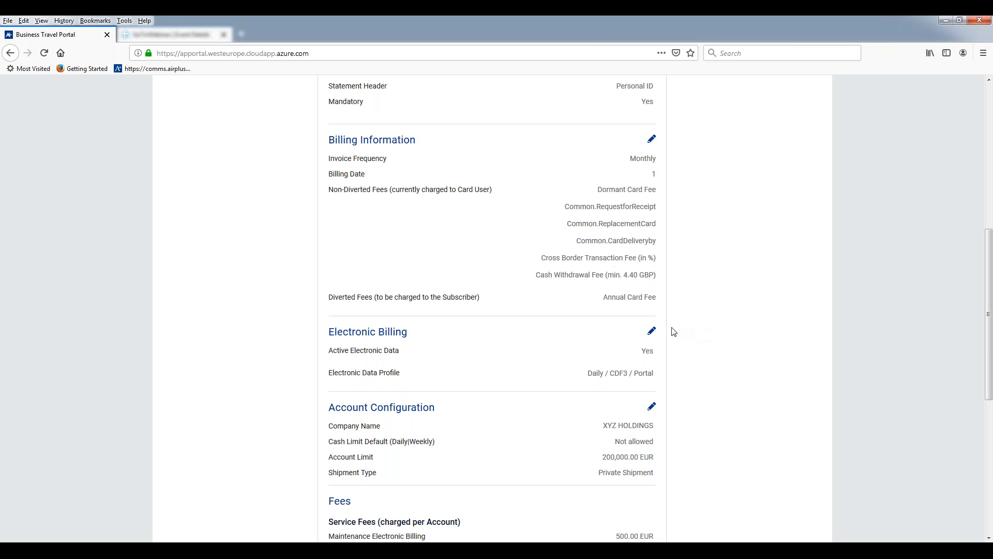
{"action": "scroll", "coordinate": [690, 406], "scroll_direction": "down", "scroll_amount": 1}
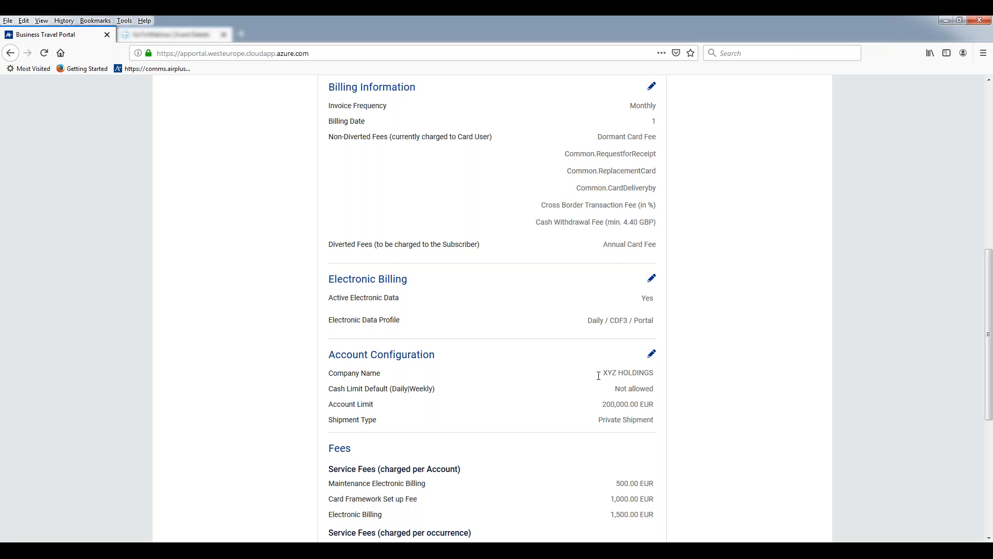
{"action": "left_click", "coordinate": [652, 355]}
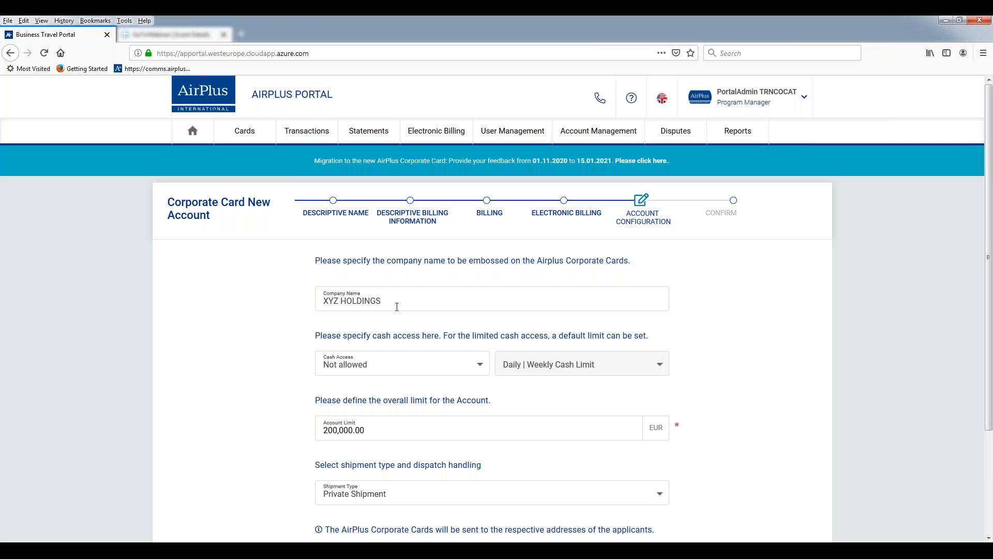
{"action": "left_click", "coordinate": [397, 300]}
{"action": "key", "text": "BackSpace"}
{"action": "scroll", "coordinate": [682, 386], "scroll_direction": "down", "scroll_amount": 3}
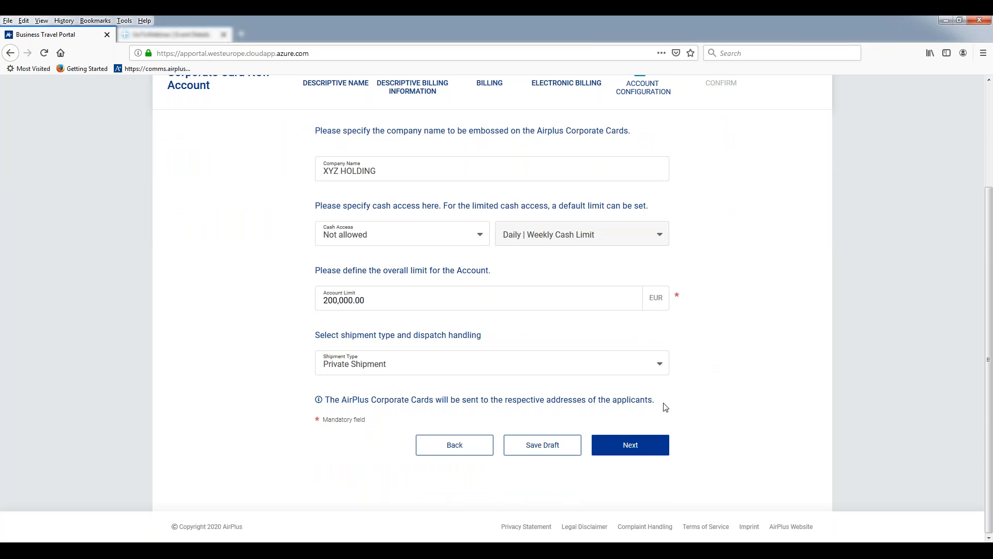
{"action": "left_click", "coordinate": [630, 448]}
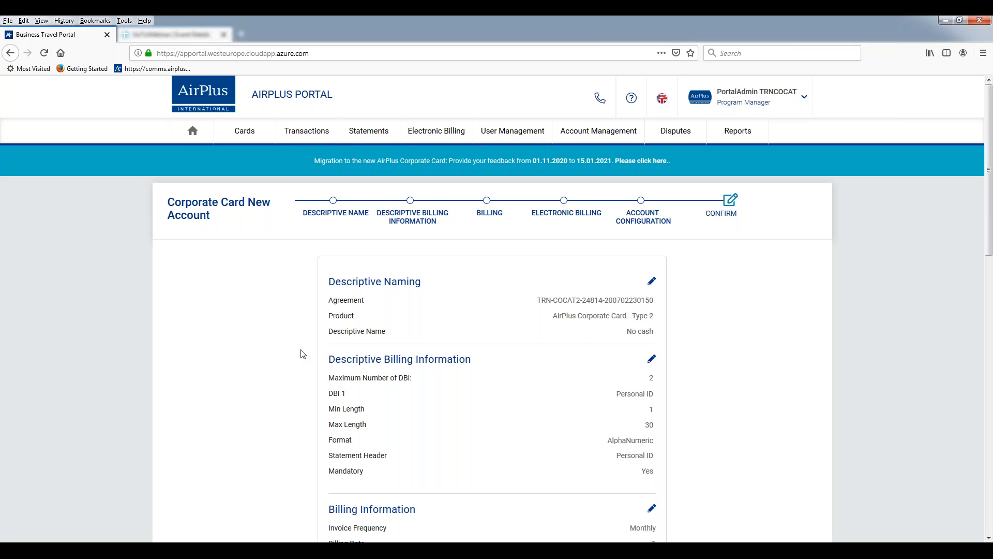
Step: Review the configuration and fee summary, accept the order declaration, and confirm the order for the new account
{"action": "scroll", "coordinate": [278, 355], "scroll_direction": "down", "scroll_amount": 3}
{"action": "scroll", "coordinate": [278, 356], "scroll_direction": "down", "scroll_amount": 3}
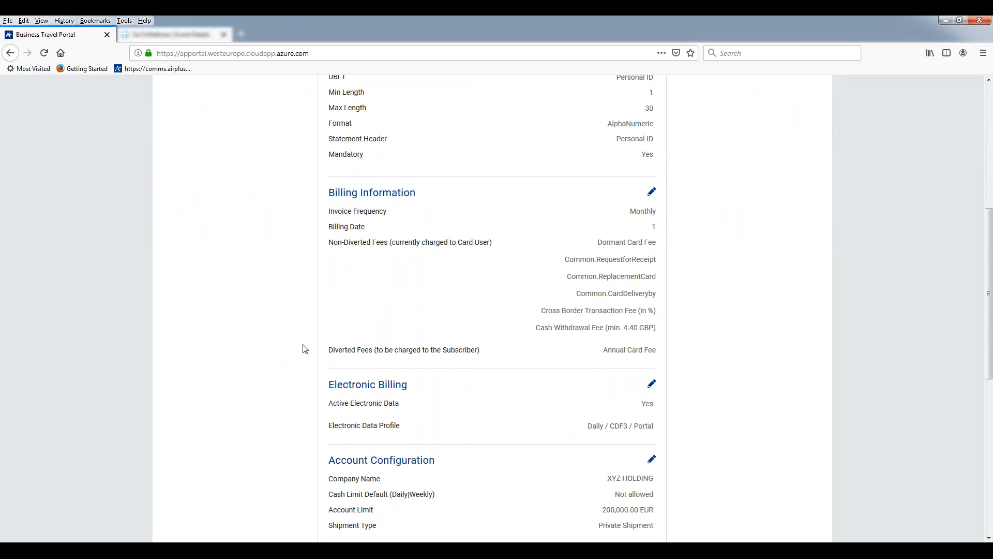
{"action": "scroll", "coordinate": [281, 348], "scroll_direction": "down", "scroll_amount": 1}
{"action": "scroll", "coordinate": [294, 352], "scroll_direction": "down", "scroll_amount": 4}
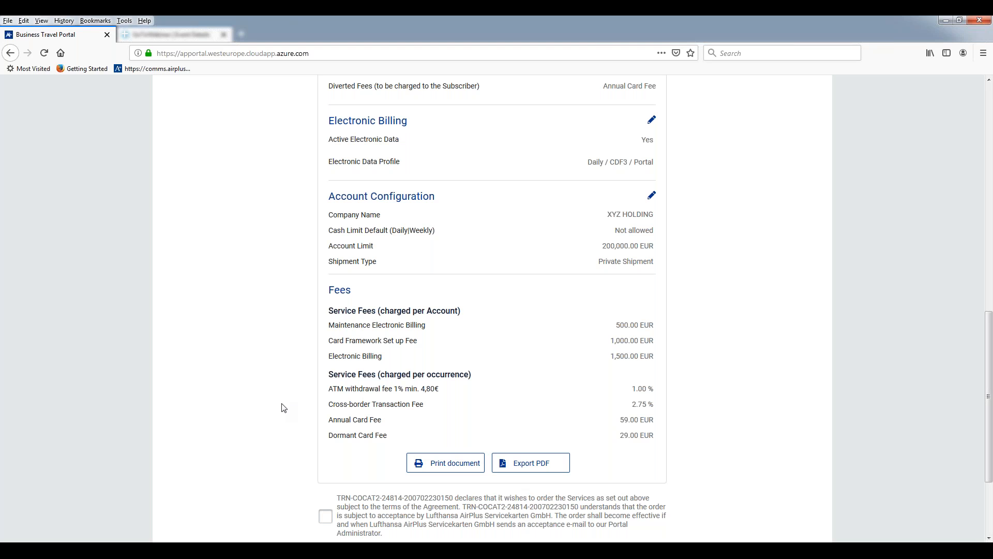
{"action": "scroll", "coordinate": [289, 412], "scroll_direction": "down", "scroll_amount": 2}
{"action": "scroll", "coordinate": [299, 414], "scroll_direction": "down", "scroll_amount": 1}
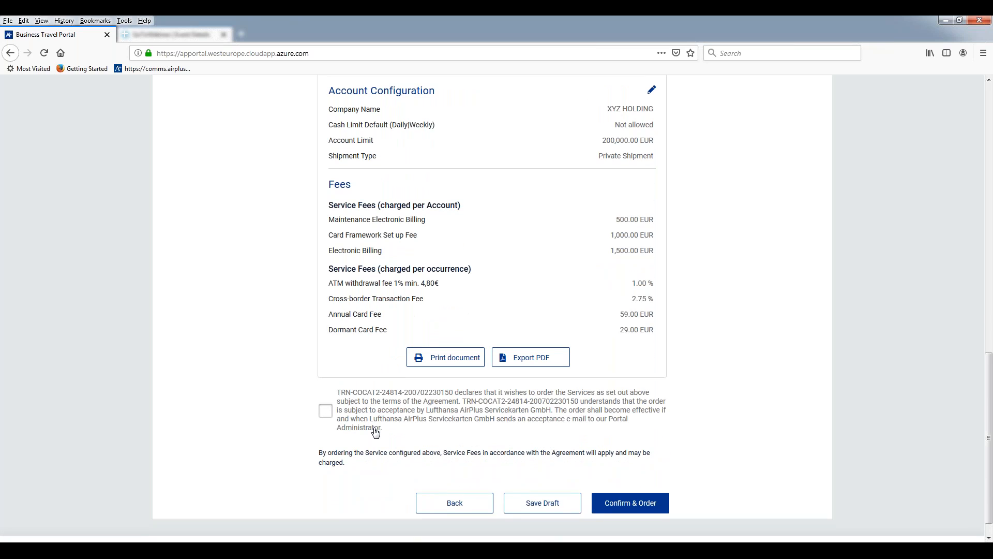
{"action": "left_click", "coordinate": [325, 411]}
{"action": "left_click", "coordinate": [629, 501]}
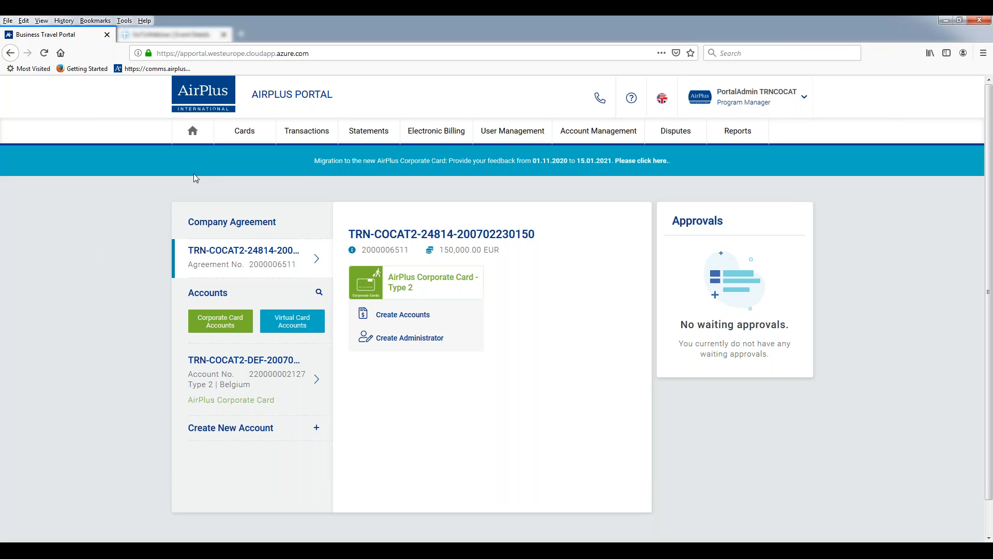
Step: Start creating multiple card users in bulk with the preselected agreement, AirPlus Corporate Card - Type 2 product and account
{"action": "left_click", "coordinate": [507, 133]}
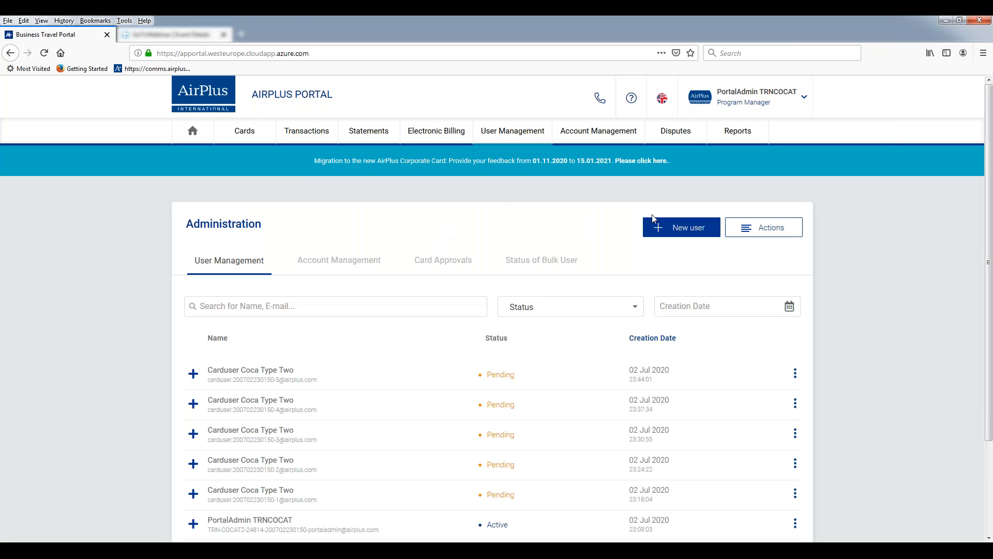
{"action": "left_click", "coordinate": [673, 230]}
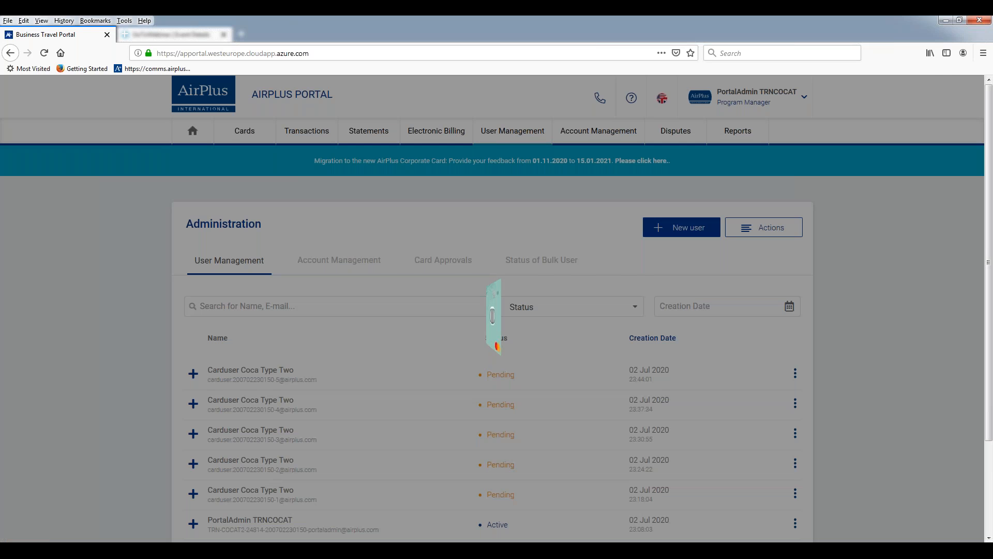
{"action": "scroll", "coordinate": [536, 332], "scroll_direction": "down", "scroll_amount": 3}
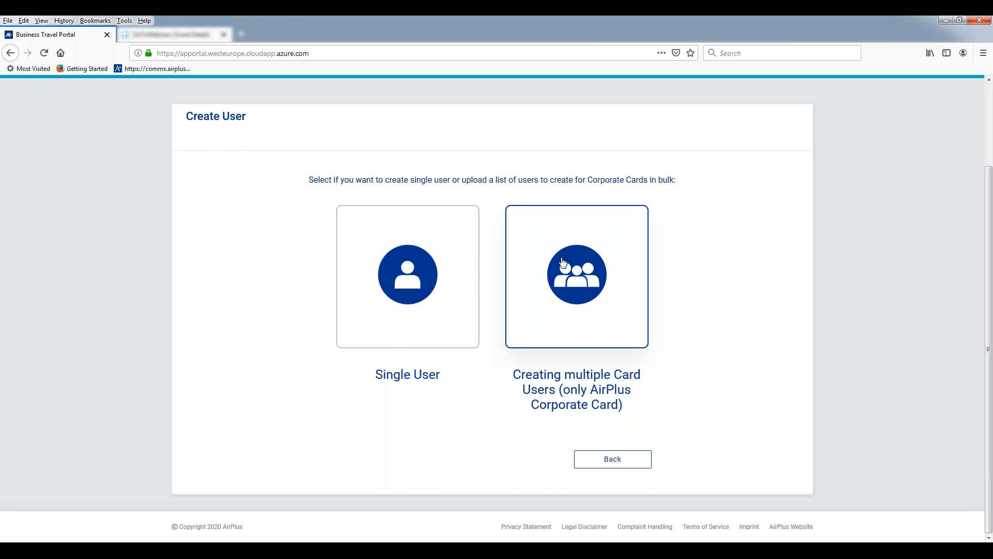
{"action": "left_click", "coordinate": [561, 286]}
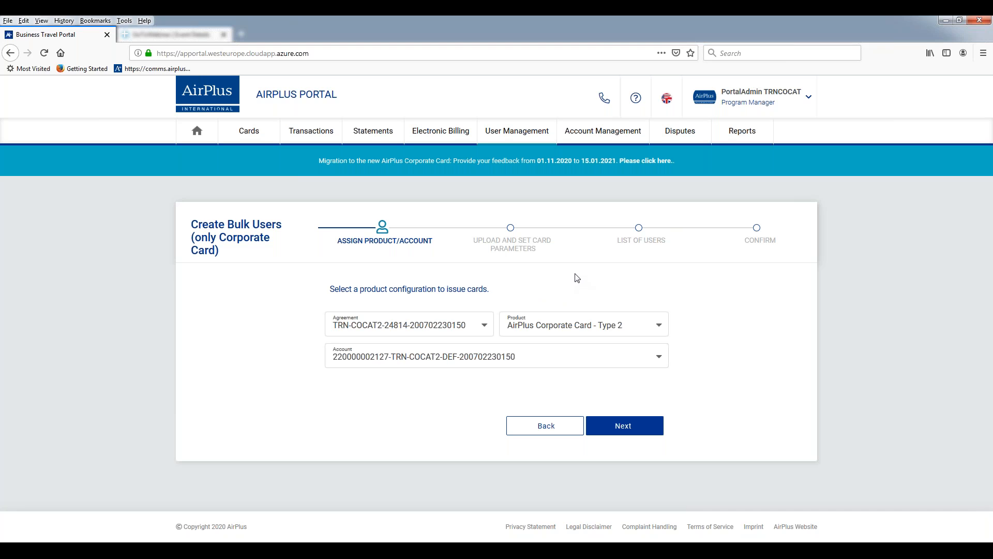
{"action": "left_click", "coordinate": [624, 426]}
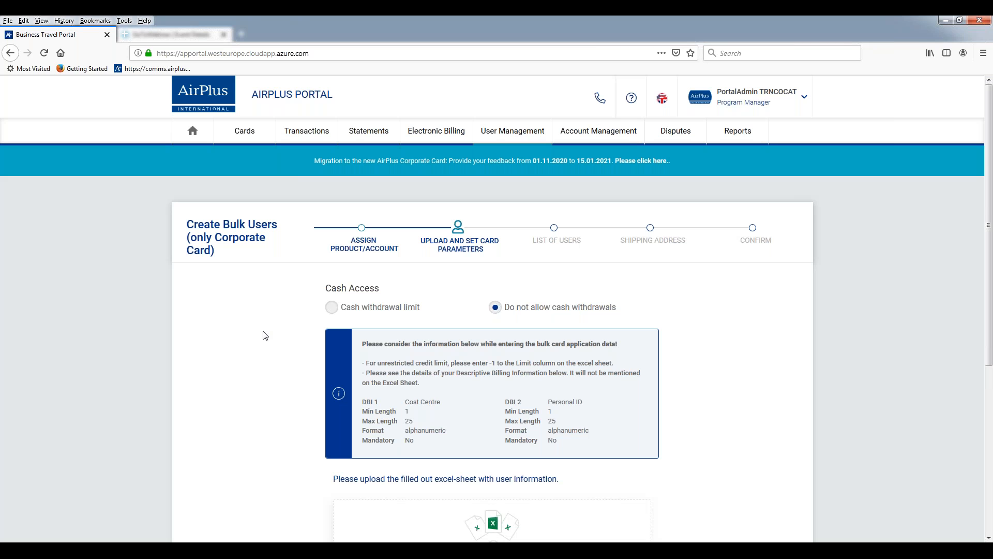
Step: Review the cash access options, descriptive billing notes and Excel upload area for bulk users, then return to the portal home page
{"action": "scroll", "coordinate": [280, 347], "scroll_direction": "down", "scroll_amount": 2}
{"action": "scroll", "coordinate": [279, 346], "scroll_direction": "down", "scroll_amount": 3}
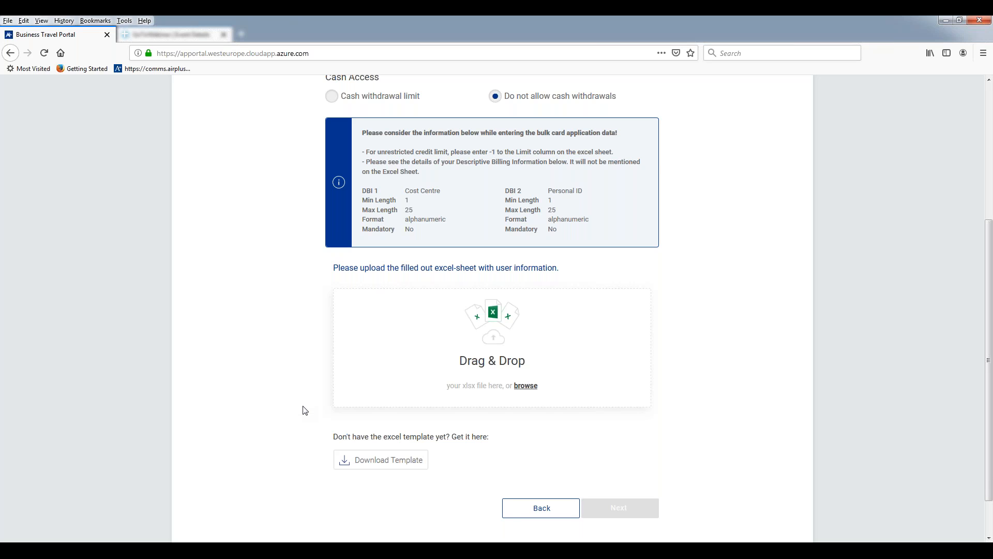
{"action": "scroll", "coordinate": [363, 350], "scroll_direction": "up", "scroll_amount": 4}
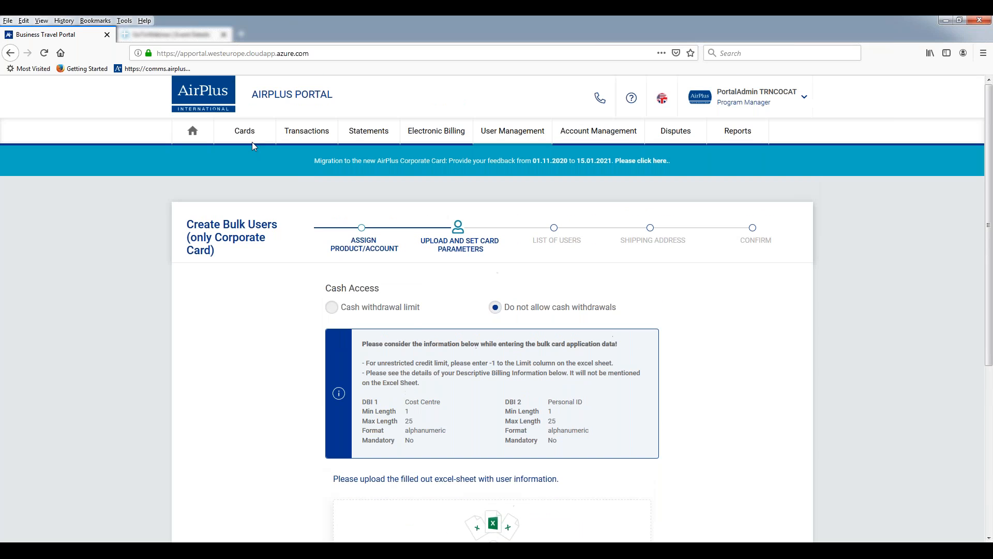
{"action": "left_click", "coordinate": [213, 95]}
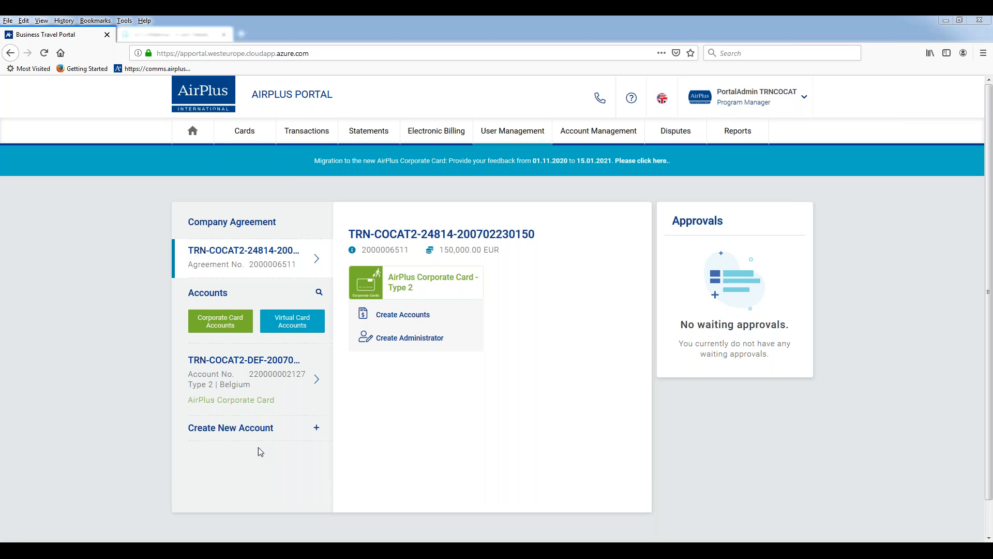
Step: Open the portal's help page and look through its legal documents, product information and videos
{"action": "left_click", "coordinate": [631, 100]}
{"action": "left_click", "coordinate": [631, 101]}
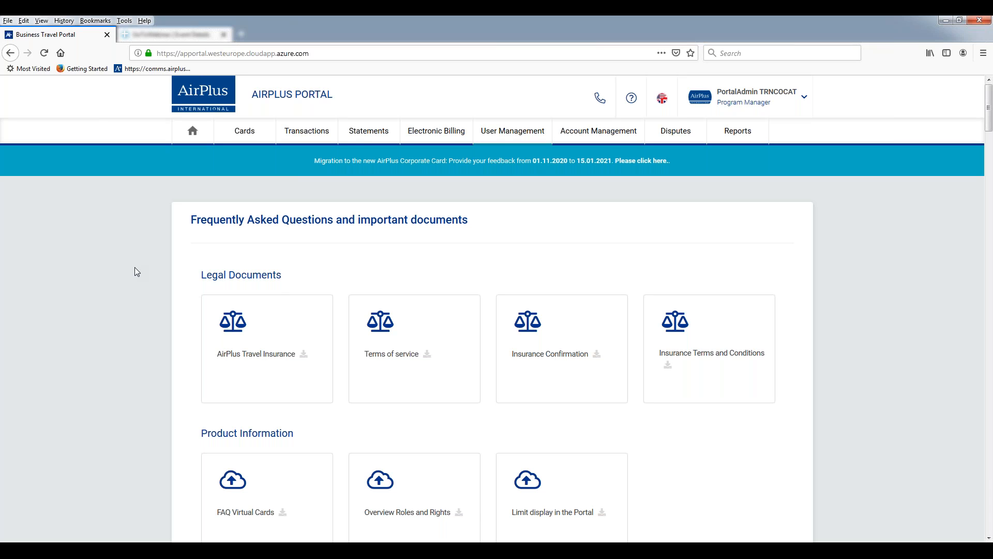
{"action": "scroll", "coordinate": [135, 270], "scroll_direction": "down", "scroll_amount": 1}
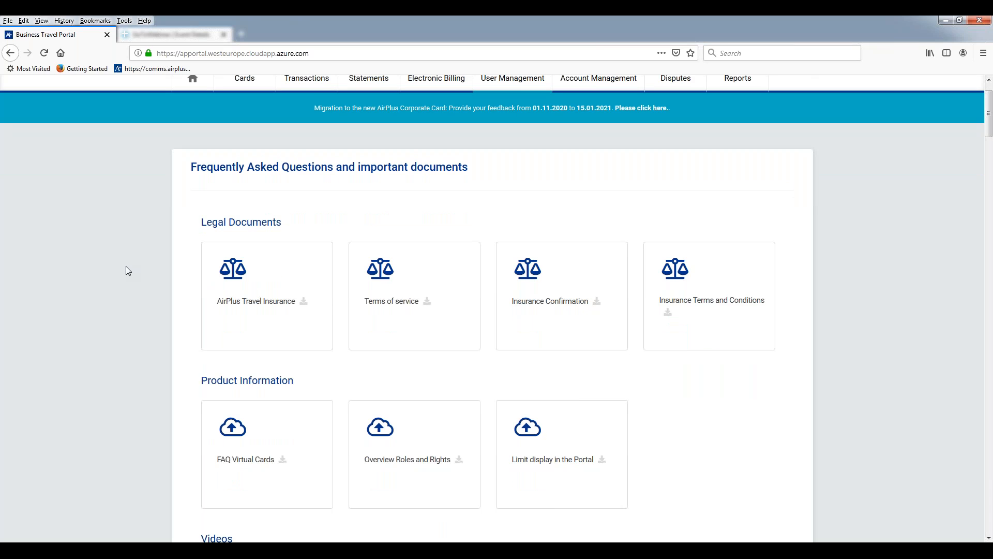
{"action": "scroll", "coordinate": [125, 266], "scroll_direction": "down", "scroll_amount": 1}
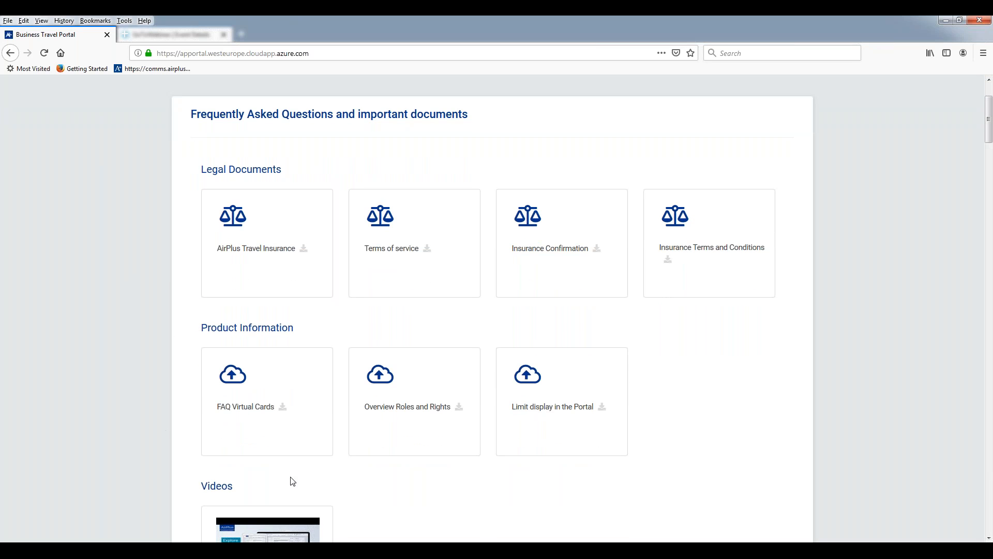
{"action": "scroll", "coordinate": [188, 426], "scroll_direction": "down", "scroll_amount": 5}
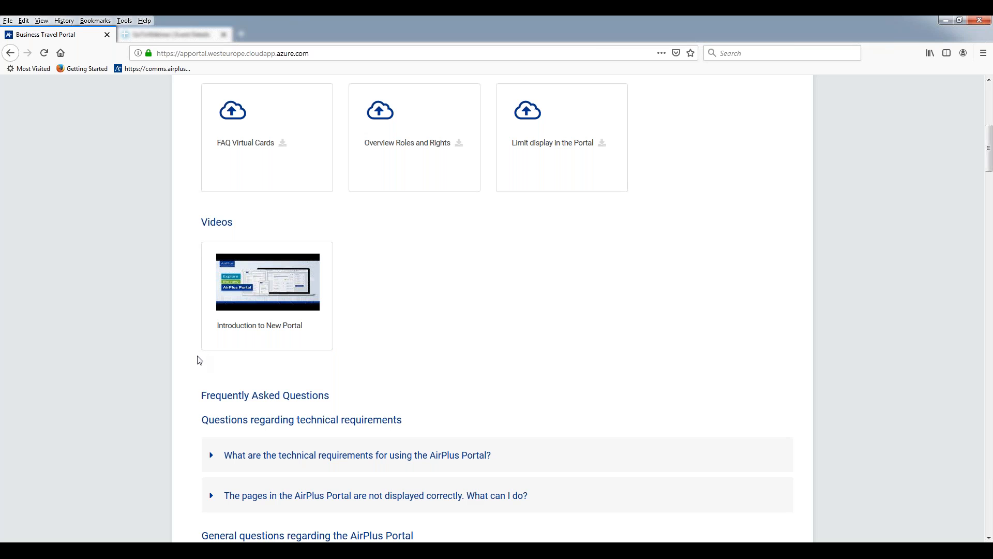
Step: Read the FAQ answer on the technical requirements for using the AirPlus Portal, then return to the home page
{"action": "scroll", "coordinate": [199, 361], "scroll_direction": "down", "scroll_amount": 3}
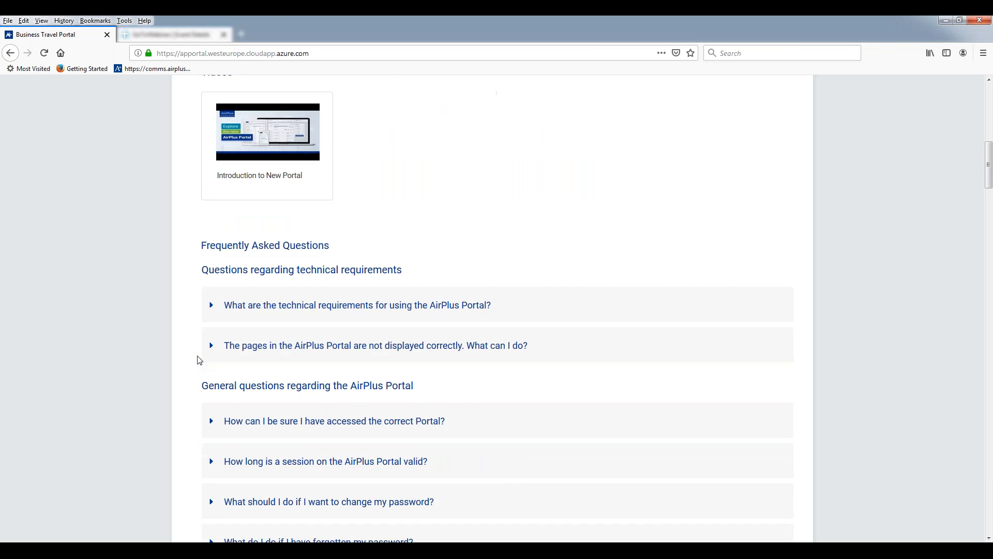
{"action": "scroll", "coordinate": [199, 361], "scroll_direction": "down", "scroll_amount": 3}
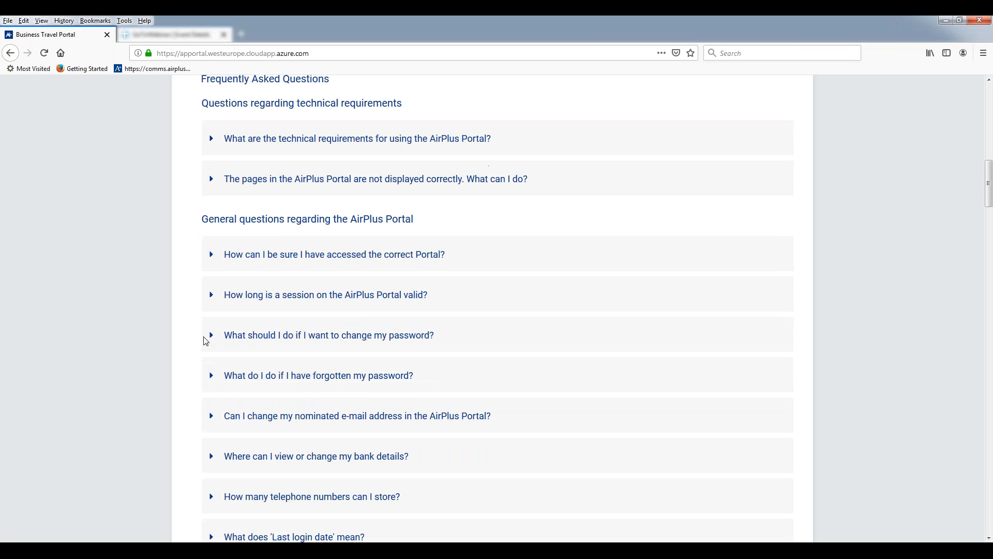
{"action": "scroll", "coordinate": [226, 207], "scroll_direction": "up", "scroll_amount": 1}
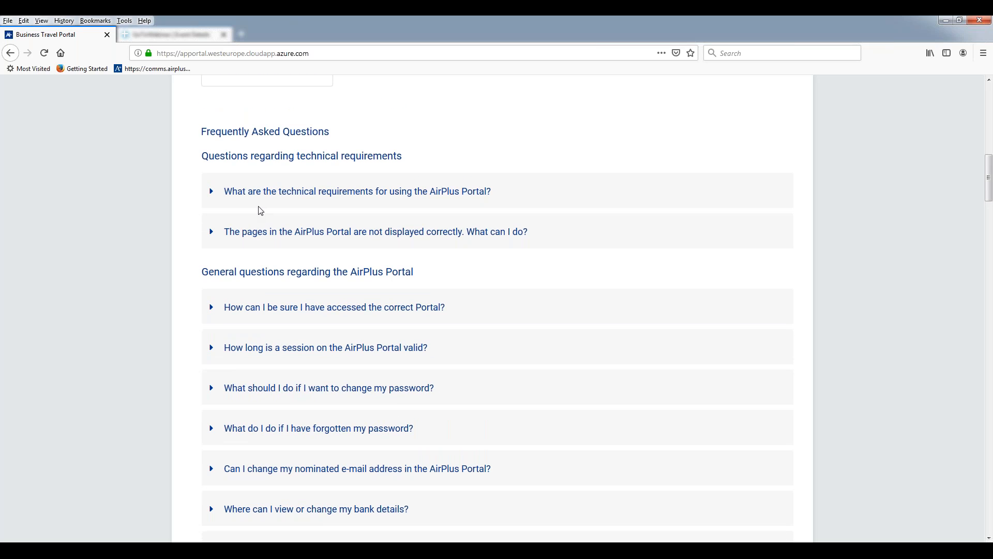
{"action": "left_click", "coordinate": [264, 193]}
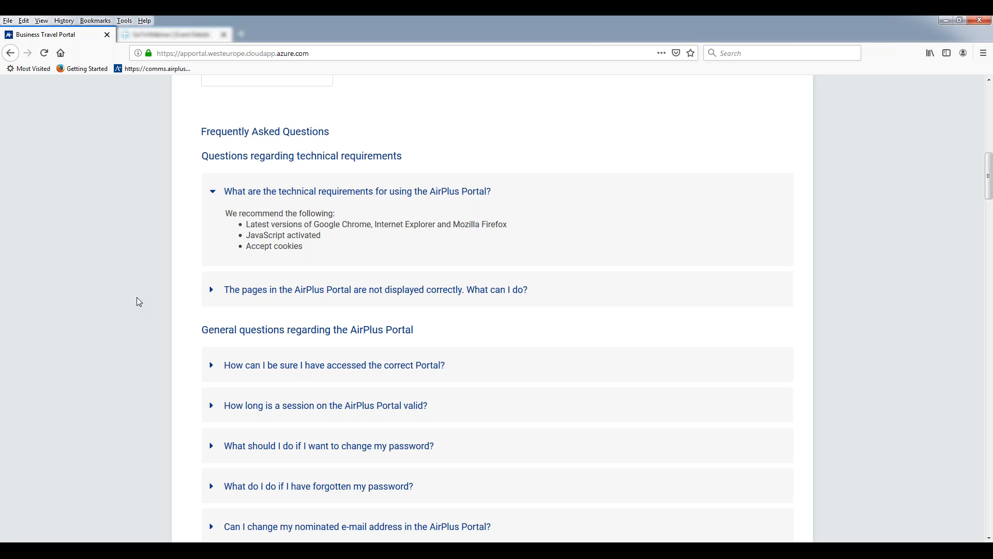
{"action": "scroll", "coordinate": [136, 297], "scroll_direction": "up", "scroll_amount": 12}
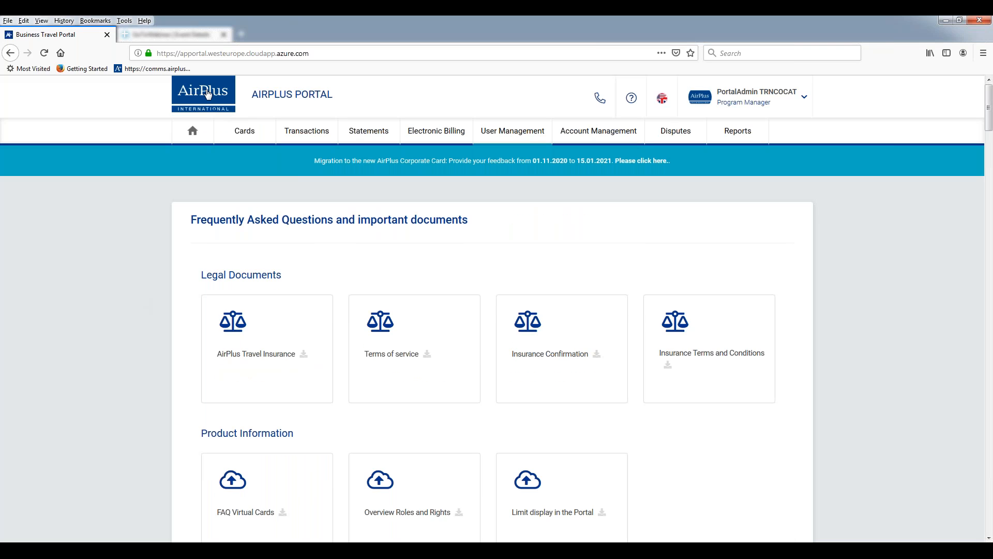
{"action": "left_click", "coordinate": [199, 105]}
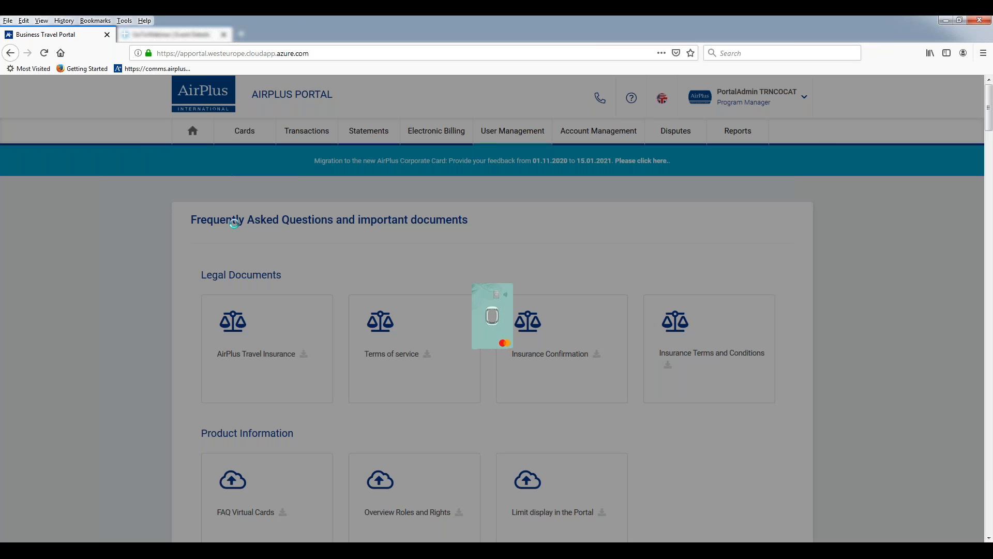